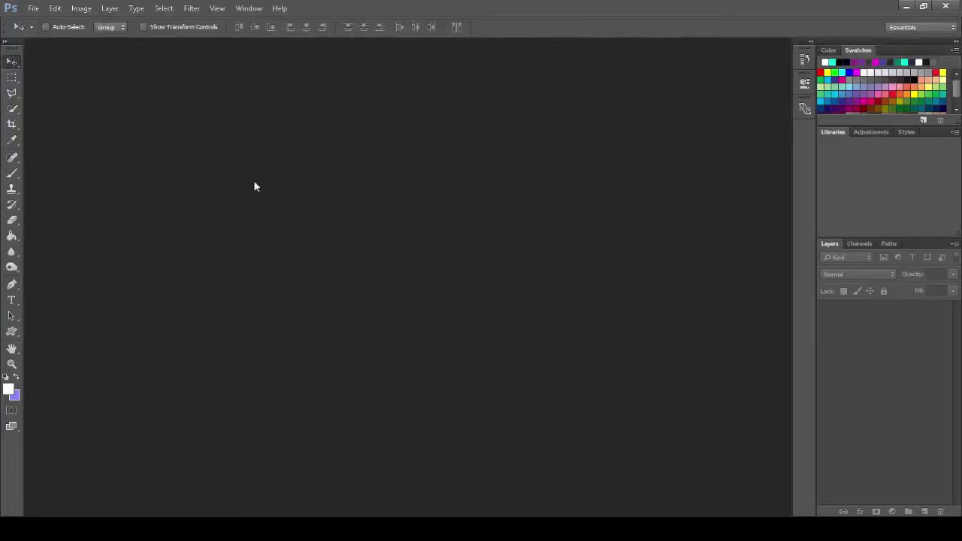
{"action": "left_click", "coordinate": [11, 77]}
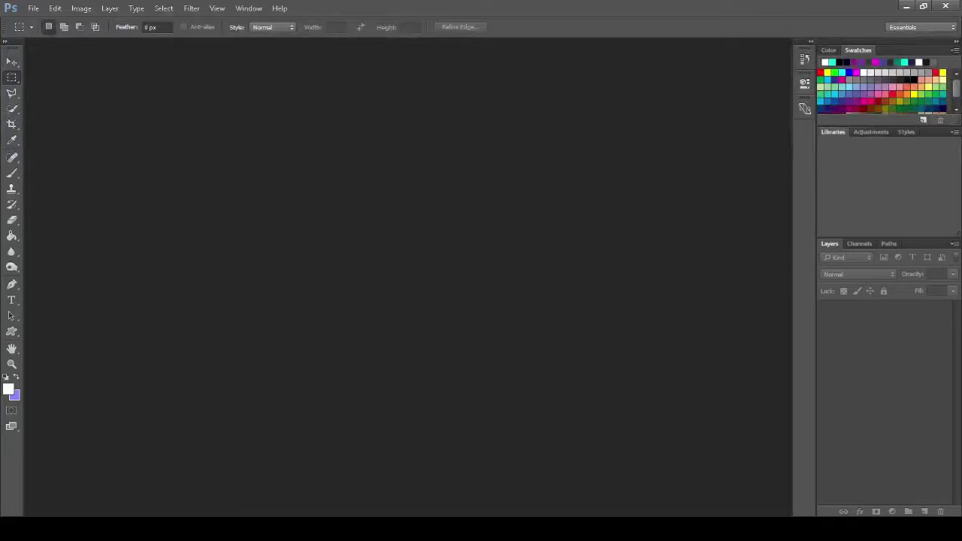
{"action": "left_click", "coordinate": [12, 95]}
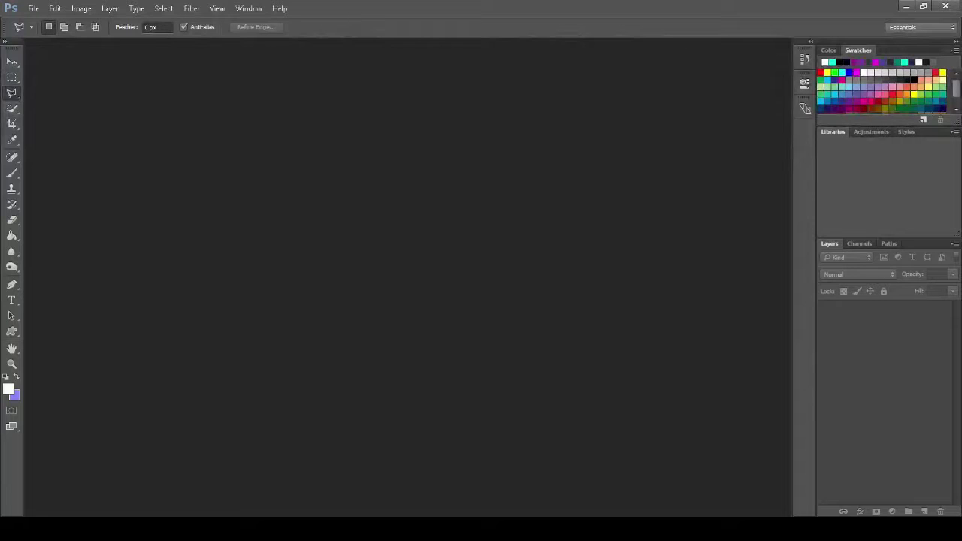
{"action": "left_click", "coordinate": [12, 109]}
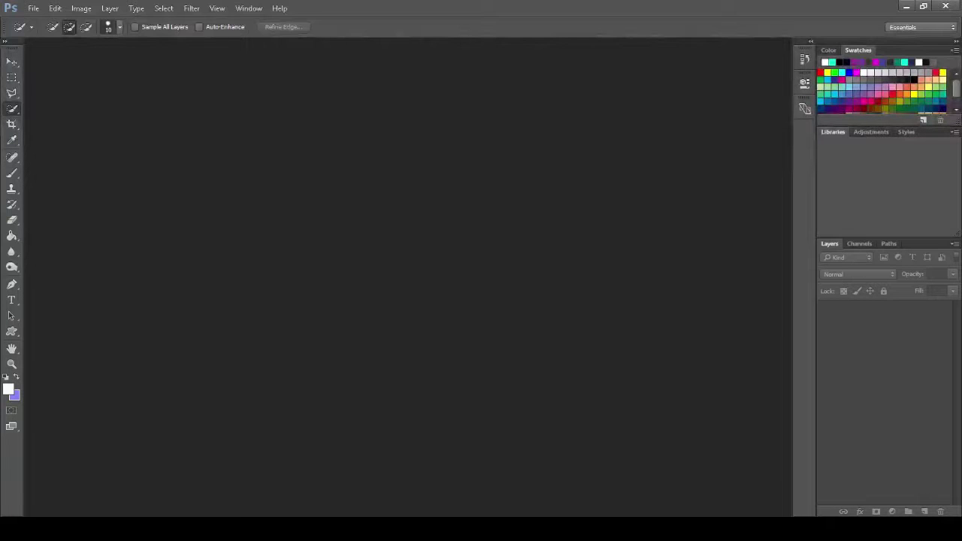
Step: Select all the white background areas around the gamepad with the Magic Wand, adding the separate regions to the selection
{"action": "key", "text": "shift+w"}
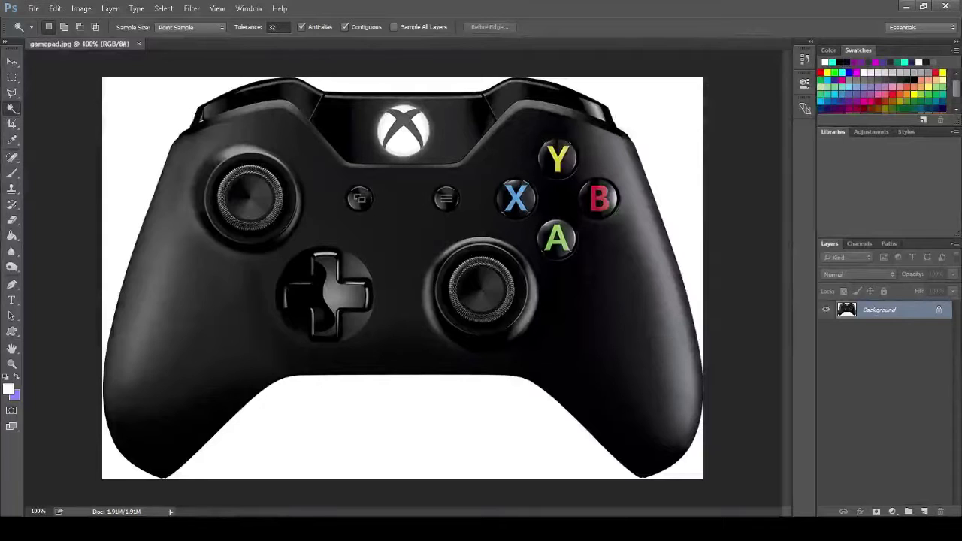
{"action": "left_click", "coordinate": [132, 109]}
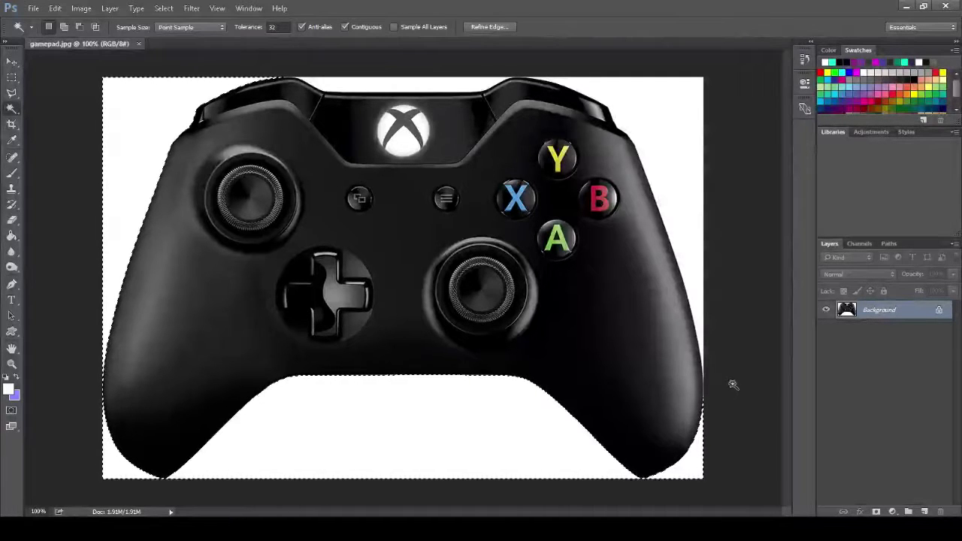
{"action": "left_click", "coordinate": [679, 166], "text": "shift"}
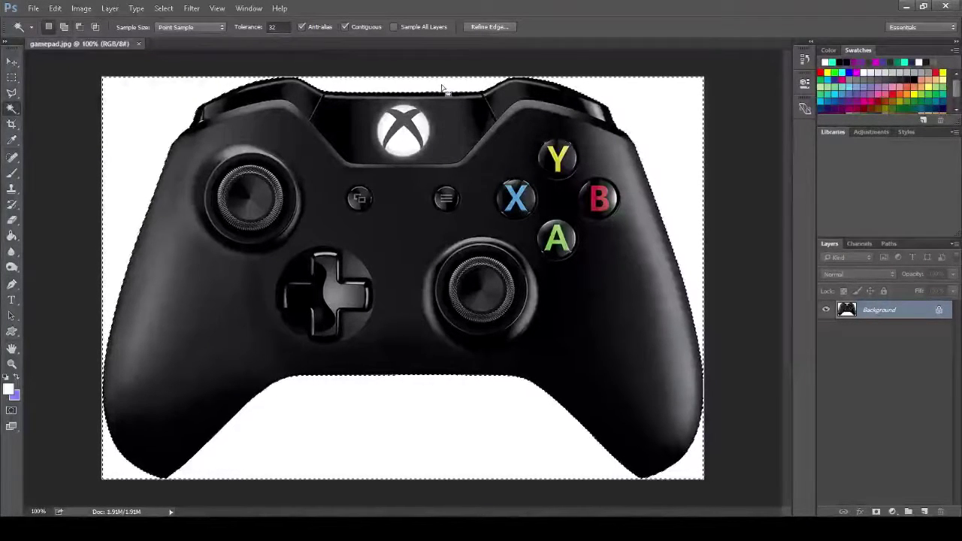
{"action": "left_click", "coordinate": [316, 81], "text": "shift"}
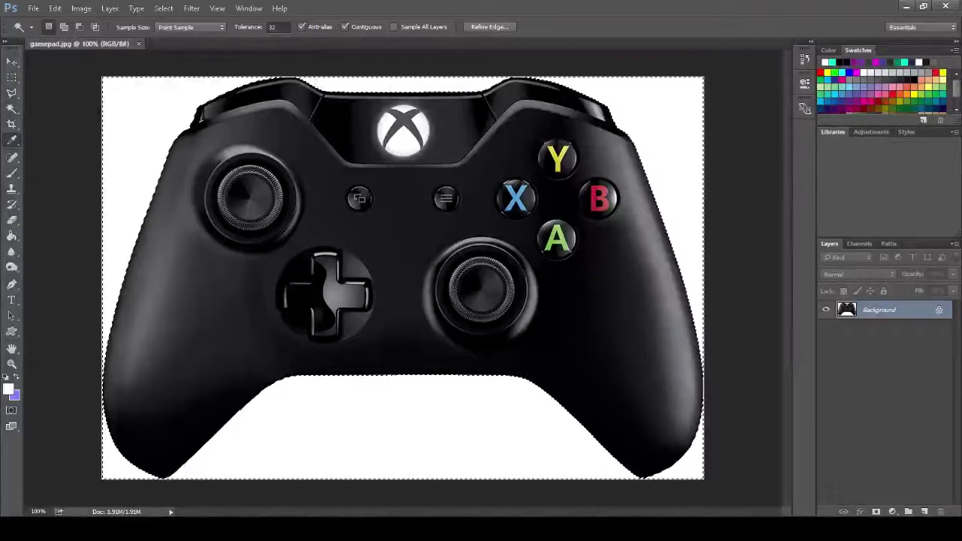
{"action": "key", "text": "i"}
{"action": "key", "text": "w"}
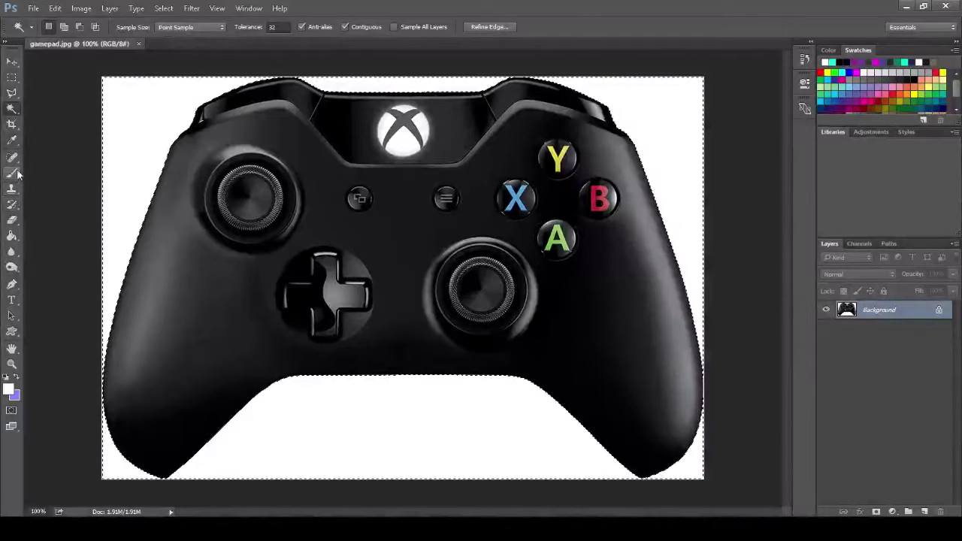
Step: Convert the locked Background into an editable layer and delete the selected white areas around the gamepad
{"action": "left_click", "coordinate": [11, 220]}
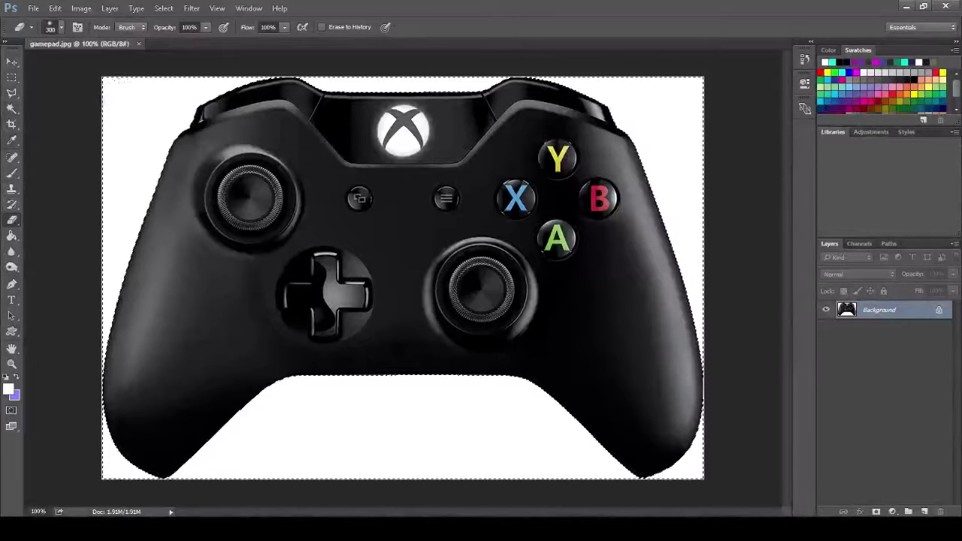
{"action": "mouse_move", "coordinate": [146, 73]}
{"action": "left_mouse_down"}
{"action": "mouse_move", "coordinate": [162, 79]}
{"action": "mouse_move", "coordinate": [156, 137]}
{"action": "left_mouse_up"}
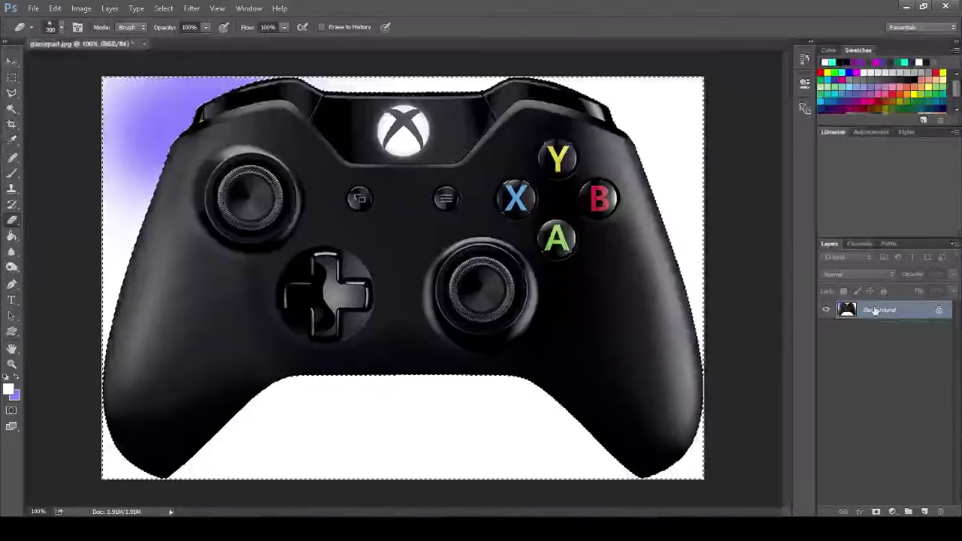
{"action": "double_click", "coordinate": [876, 311]}
{"action": "key", "text": "Return"}
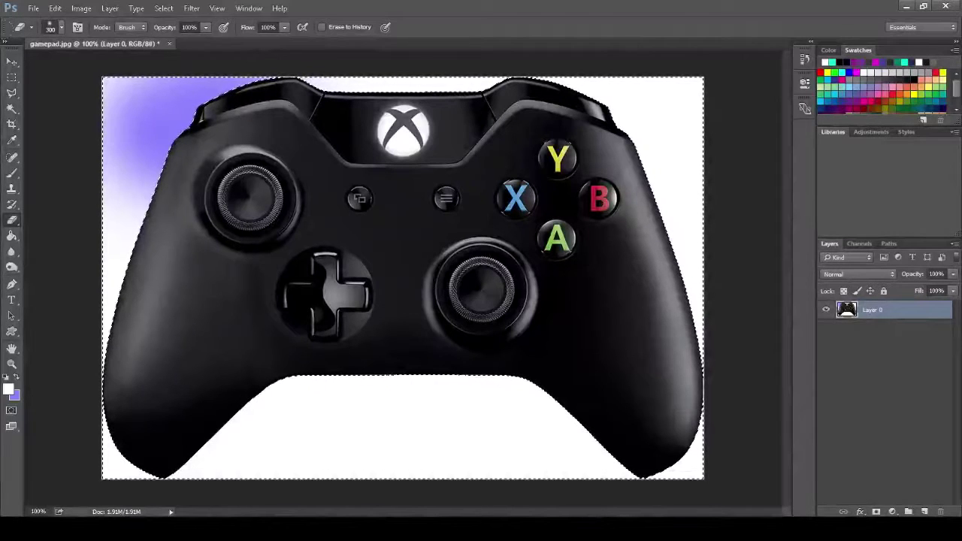
{"action": "key", "text": "Delete"}
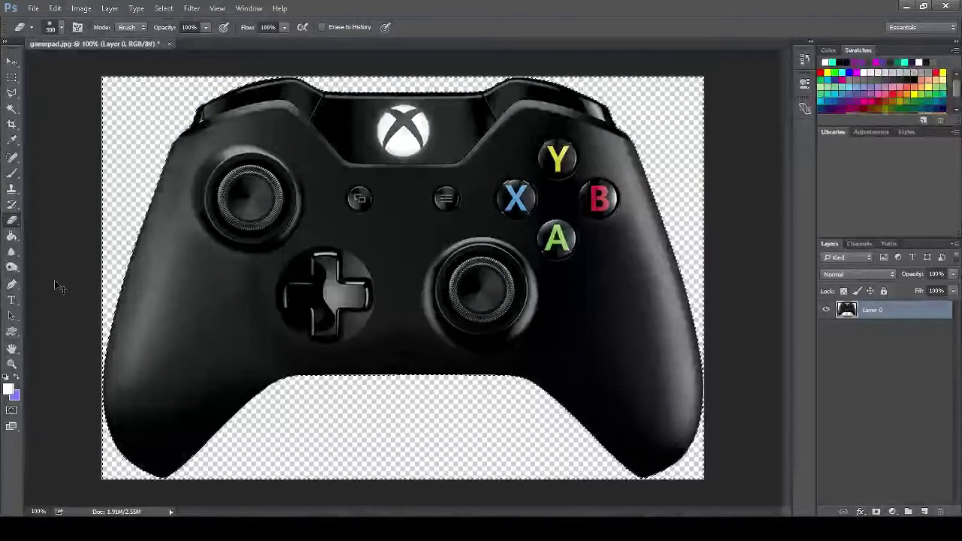
Step: Clear the selection and move the gamepad layer slightly down and to the left
{"action": "key", "text": "ctrl+d"}
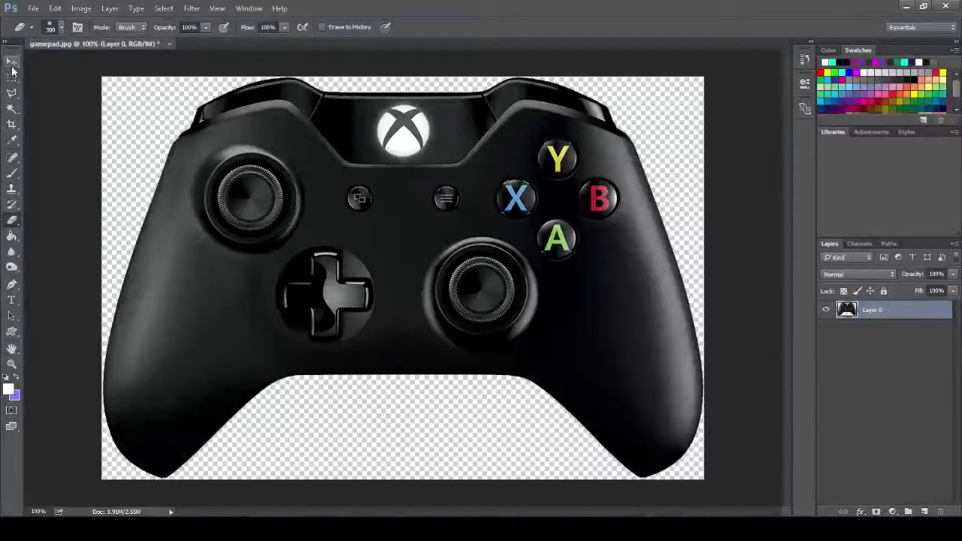
{"action": "key", "text": "v"}
{"action": "mouse_move", "coordinate": [390, 198]}
{"action": "left_mouse_down"}
{"action": "mouse_move", "coordinate": [392, 218]}
{"action": "mouse_move", "coordinate": [385, 194]}
{"action": "mouse_move", "coordinate": [381, 204]}
{"action": "left_mouse_up"}
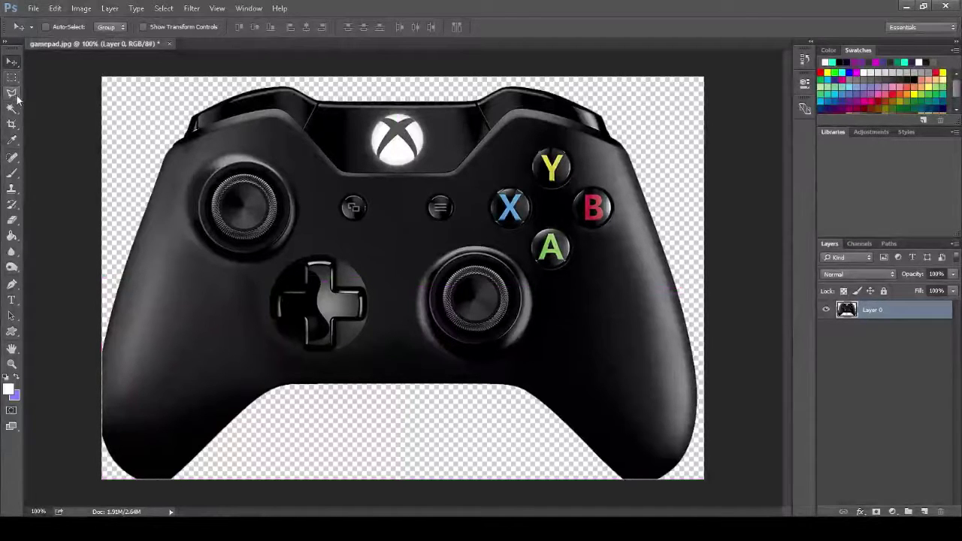
Step: Crop the image to the central part of the gamepad, repositioning the image slightly inside the crop frame
{"action": "left_click", "coordinate": [12, 124]}
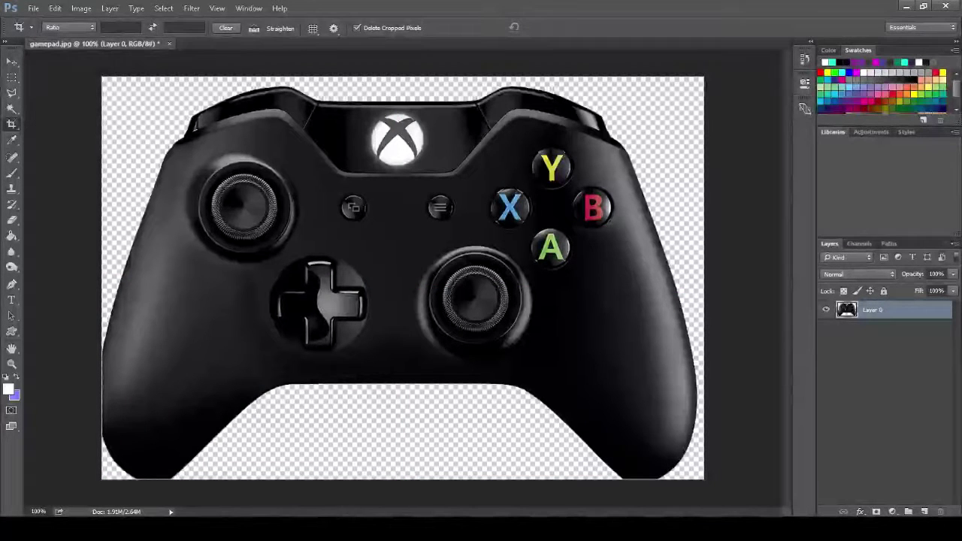
{"action": "left_click", "coordinate": [71, 127]}
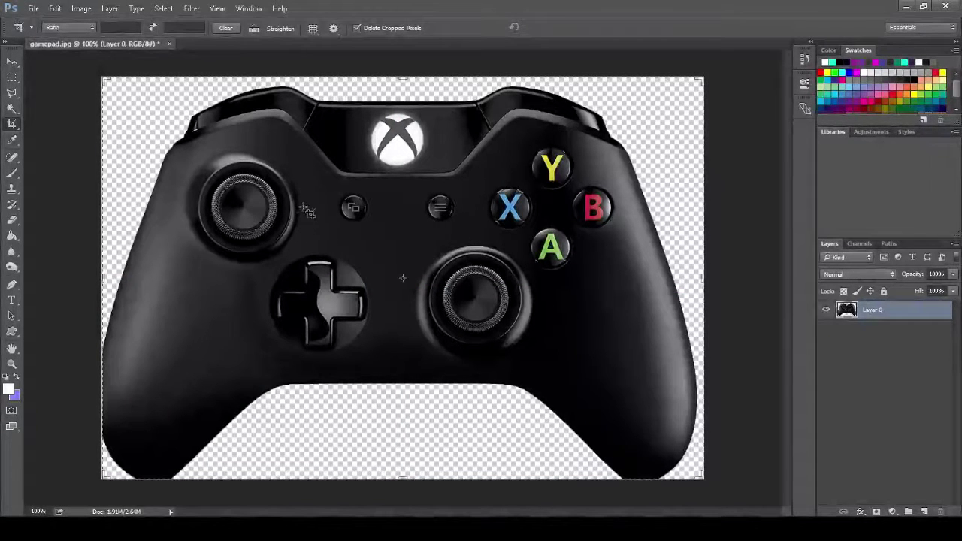
{"action": "mouse_move", "coordinate": [238, 120]}
{"action": "left_mouse_down"}
{"action": "mouse_move", "coordinate": [398, 221]}
{"action": "mouse_move", "coordinate": [567, 358]}
{"action": "left_mouse_up"}
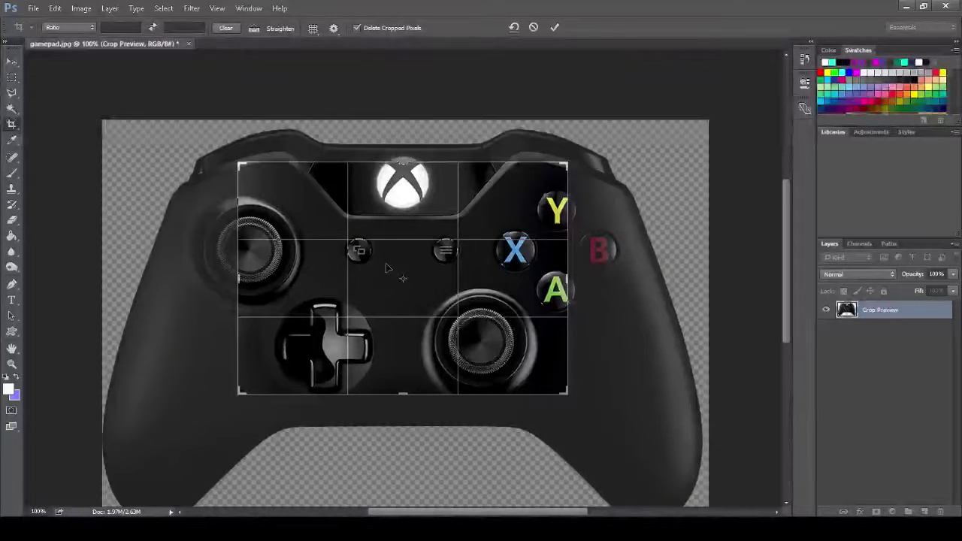
{"action": "mouse_move", "coordinate": [386, 266]}
{"action": "left_mouse_down"}
{"action": "mouse_move", "coordinate": [393, 203]}
{"action": "mouse_move", "coordinate": [395, 219]}
{"action": "left_mouse_up"}
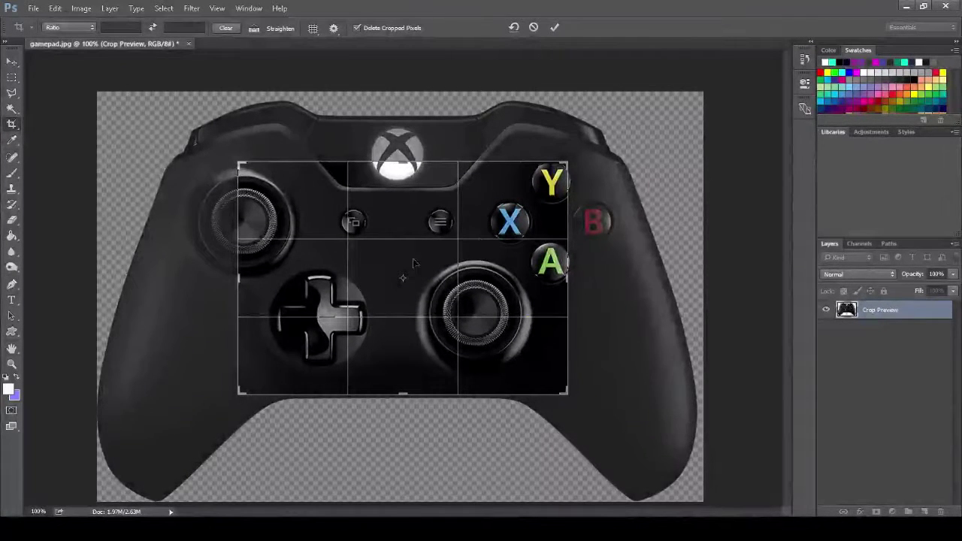
{"action": "left_click", "coordinate": [554, 27]}
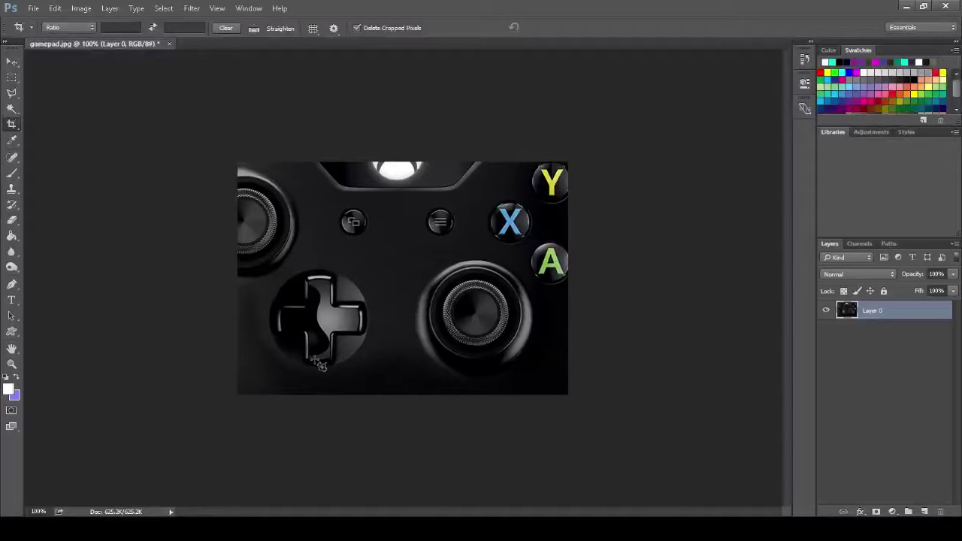
Step: Sample the blue of the X button as the foreground colour with the Eyedropper
{"action": "left_click", "coordinate": [12, 140]}
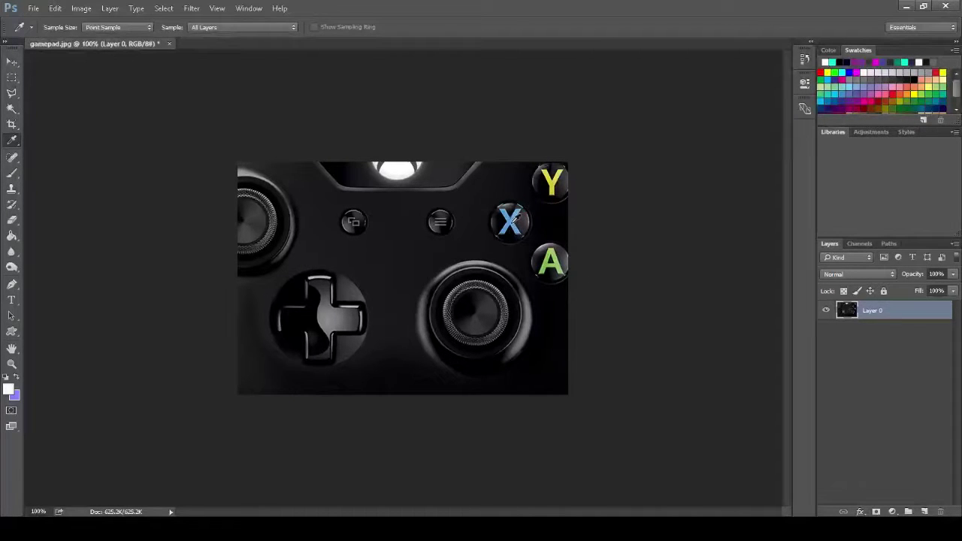
{"action": "left_click", "coordinate": [517, 218]}
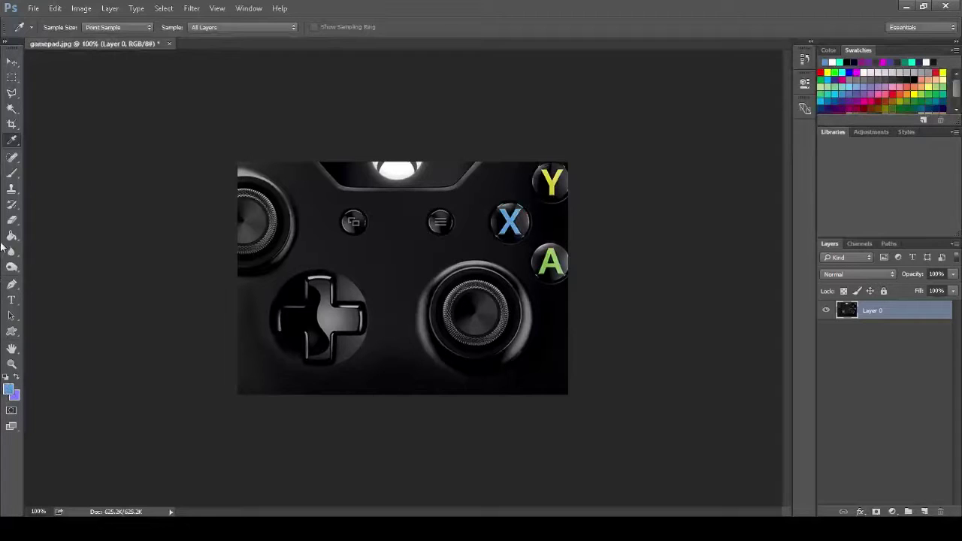
{"action": "left_click", "coordinate": [18, 161]}
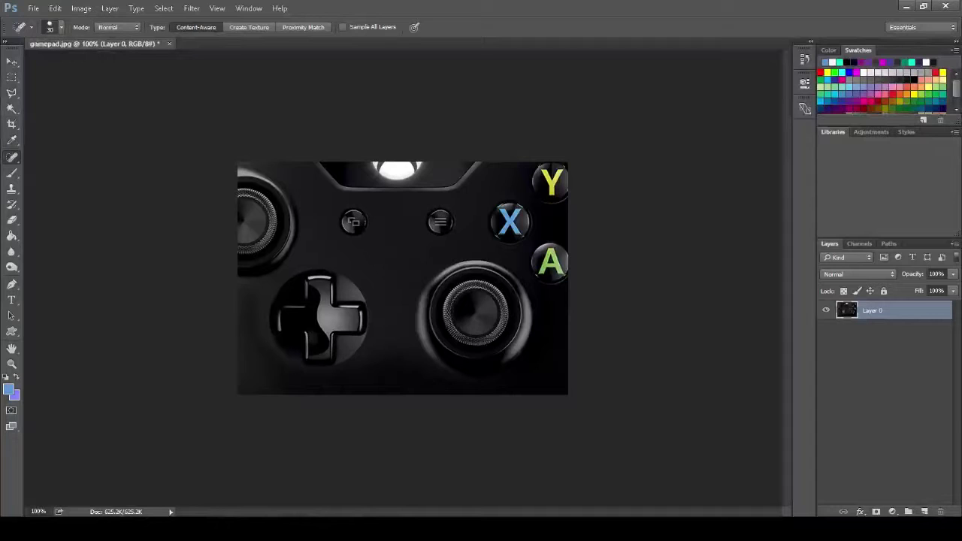
Step: Reduce the brush size to 125 and paint a broad, soft blue patch across the middle of the gamepad
{"action": "left_click", "coordinate": [13, 174]}
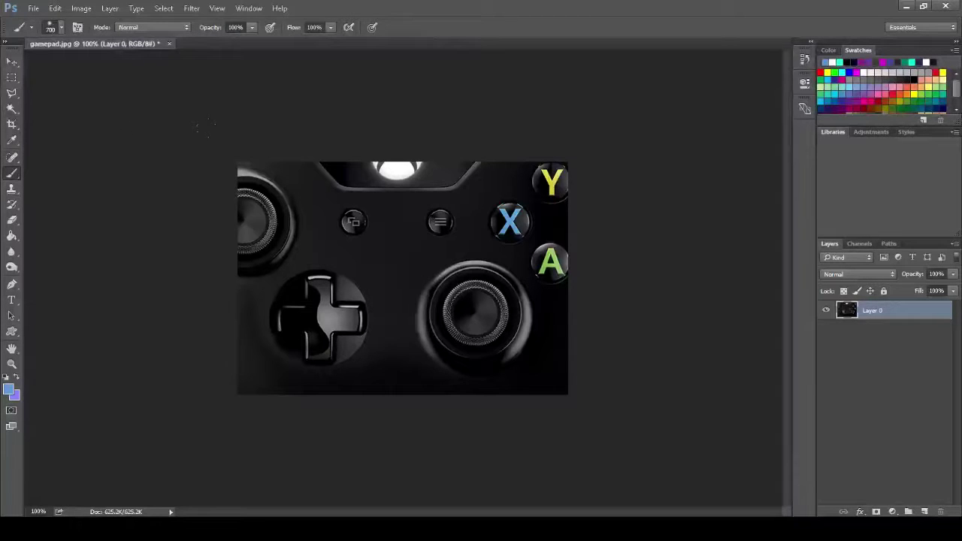
{"action": "key", "text": "bracketleft"}
{"action": "key", "text": "bracketleft"}
{"action": "key", "text": "bracketleft"}
{"action": "key", "text": "bracketleft"}
{"action": "key", "text": "bracketleft"}
{"action": "mouse_move", "coordinate": [402, 252]}
{"action": "left_mouse_down"}
{"action": "mouse_move", "coordinate": [280, 283]}
{"action": "mouse_move", "coordinate": [466, 227]}
{"action": "mouse_move", "coordinate": [321, 240]}
{"action": "left_mouse_up"}
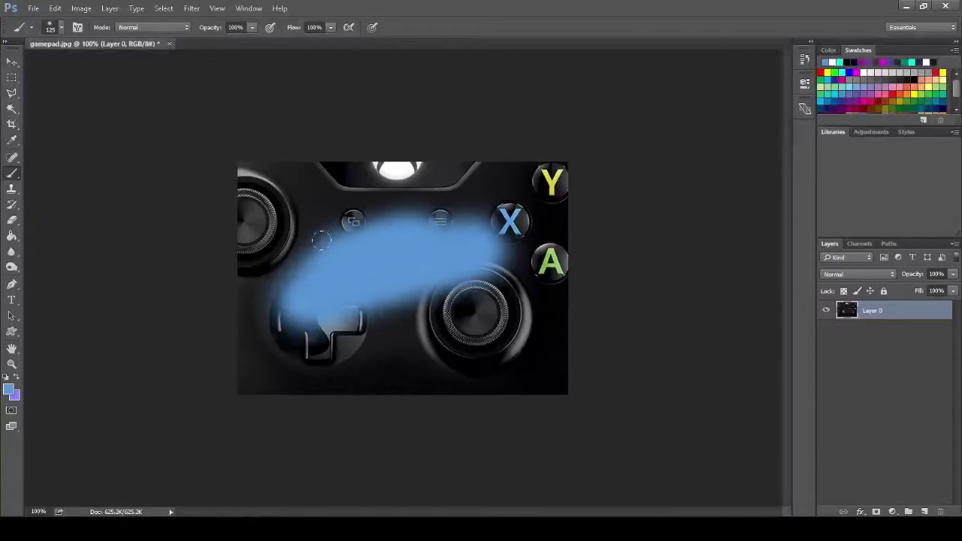
{"action": "left_click", "coordinate": [13, 188]}
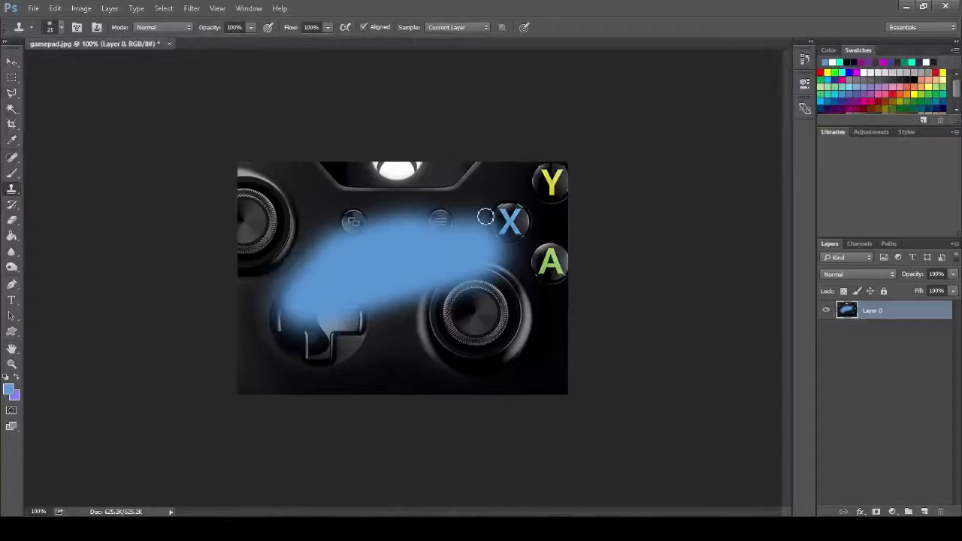
{"action": "left_click", "coordinate": [15, 207]}
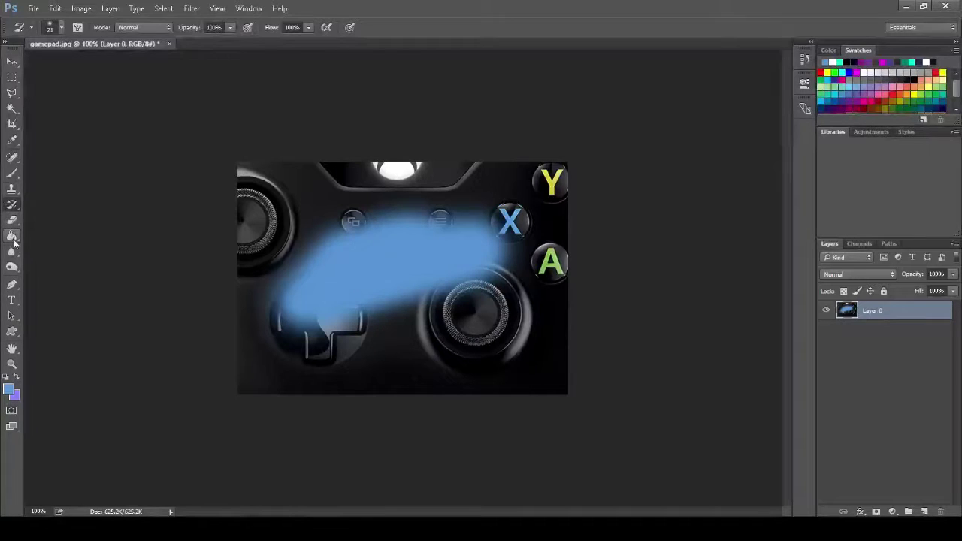
Step: Create a layer group containing a new empty layer and fill that layer with the sampled blue using the Paint Bucket
{"action": "left_click", "coordinate": [908, 511]}
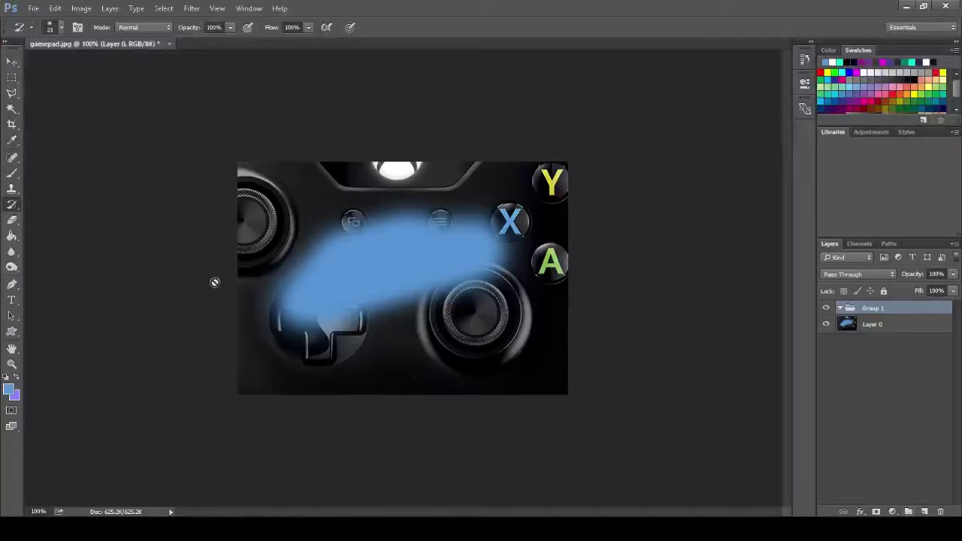
{"action": "left_click", "coordinate": [12, 236]}
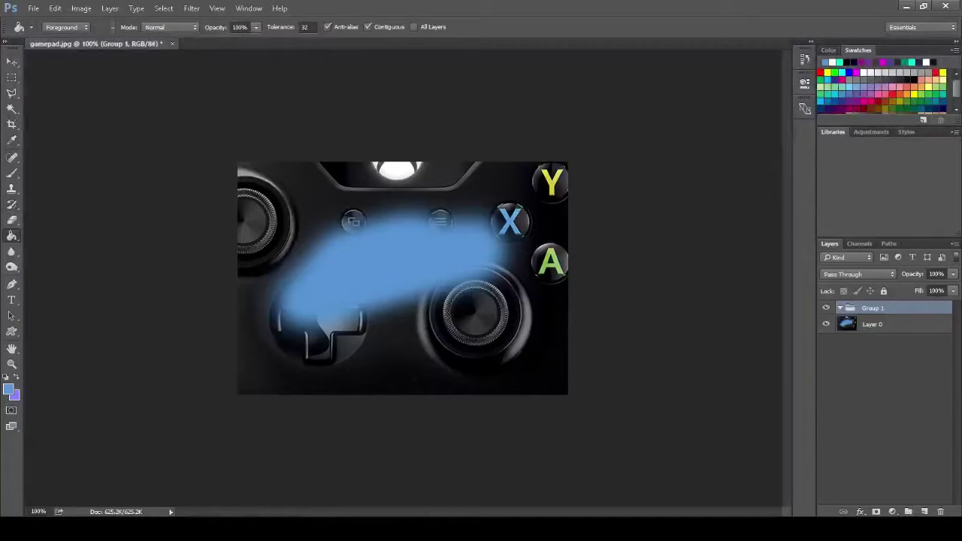
{"action": "left_click", "coordinate": [925, 512]}
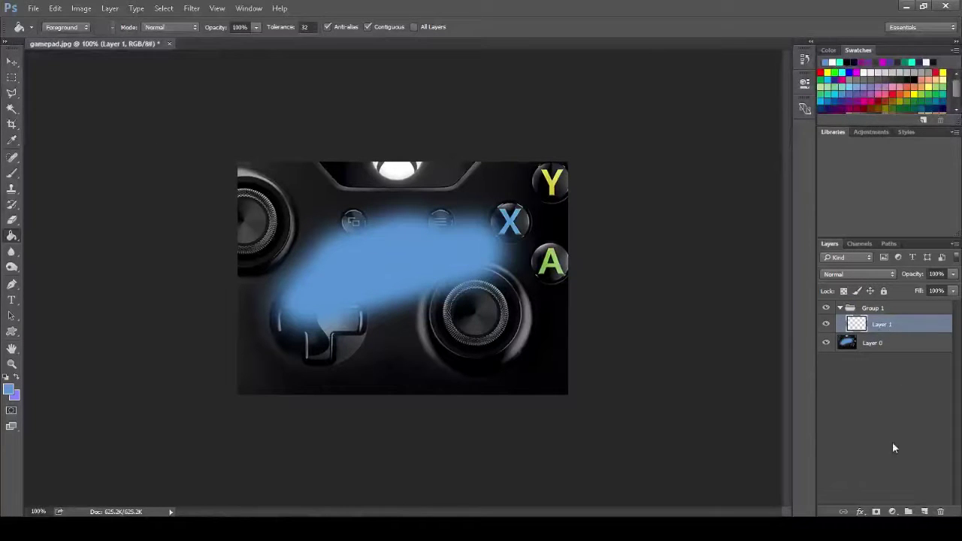
{"action": "left_click", "coordinate": [368, 197]}
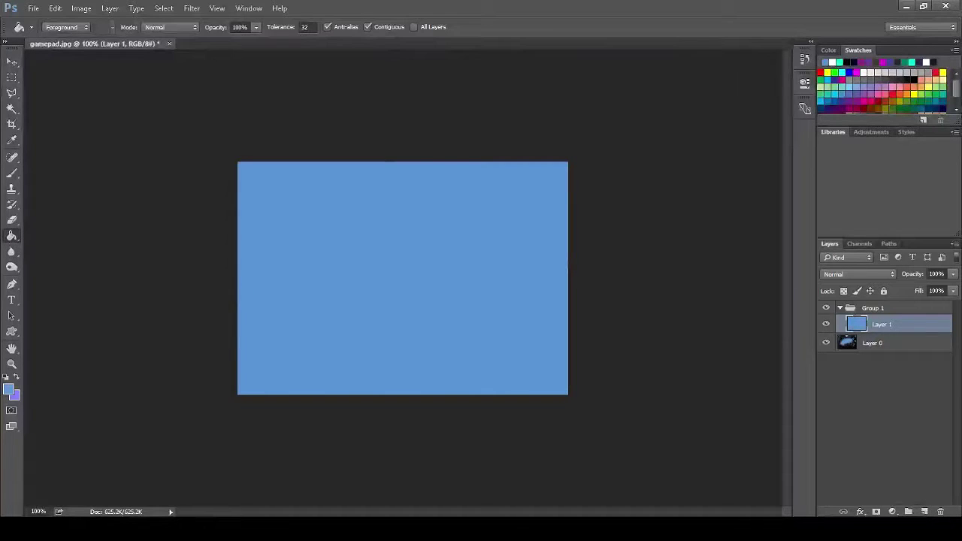
Step: Cover the blue layer with a linear rainbow gradient running vertically from the bottom edge to the top
{"action": "left_click", "coordinate": [46, 234]}
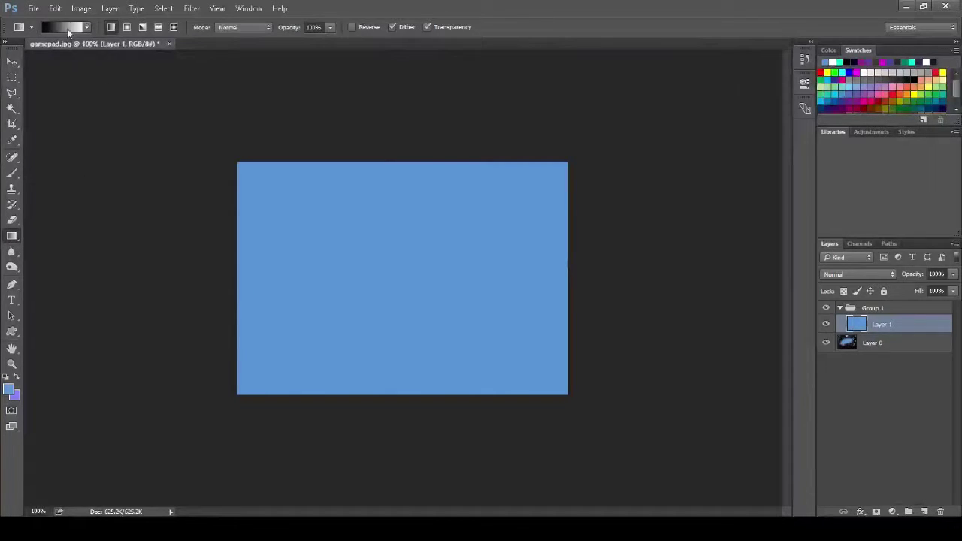
{"action": "key", "text": "i"}
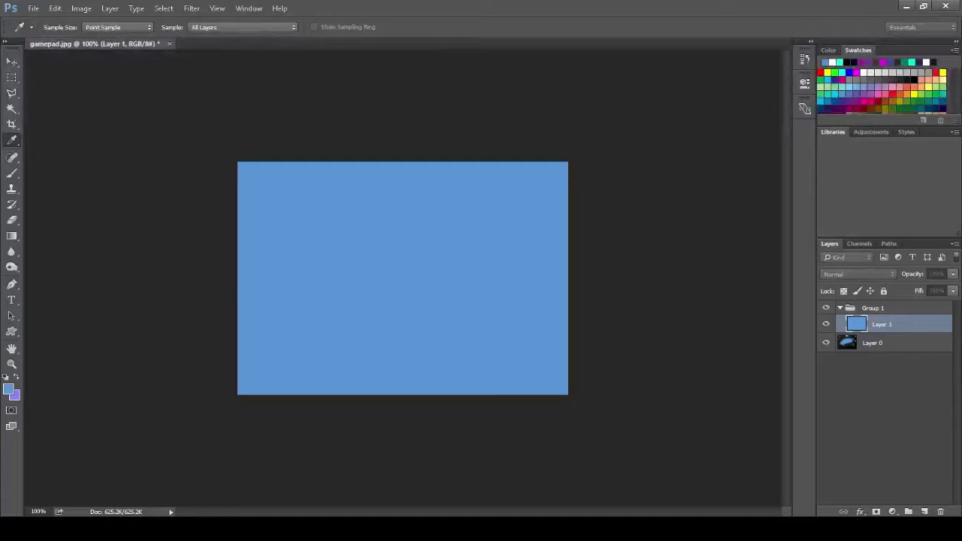
{"action": "key", "text": "g"}
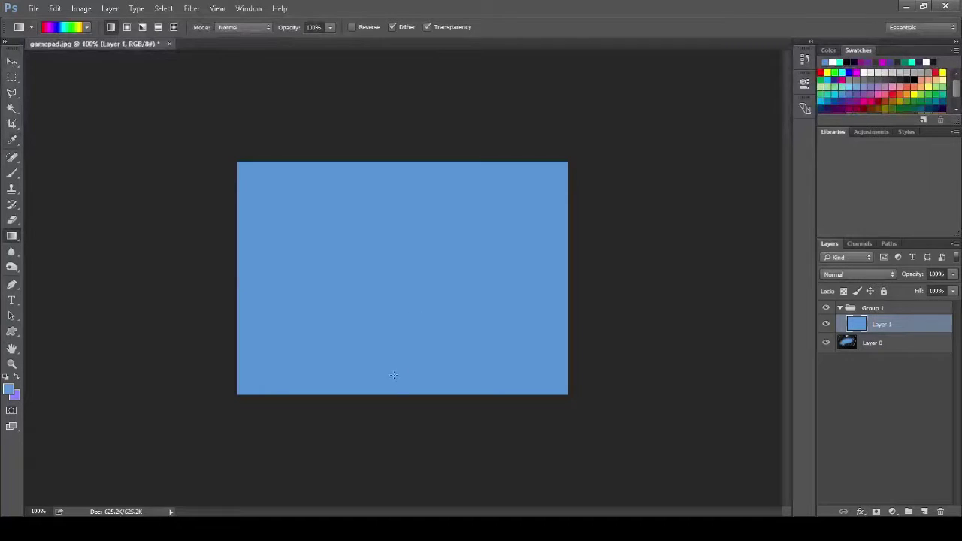
{"action": "left_click_drag", "start_coordinate": [388, 396], "coordinate": [388, 369]}
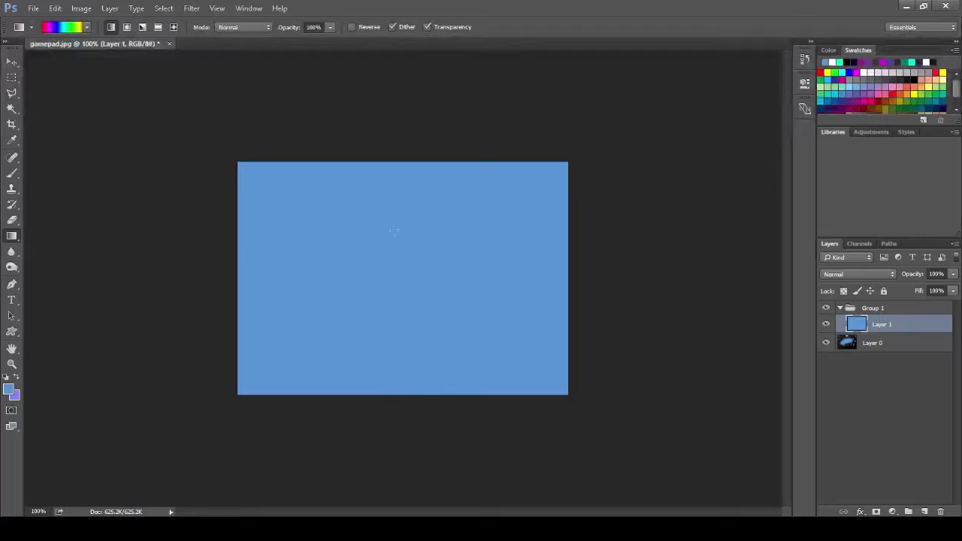
{"action": "left_click_drag", "start_coordinate": [394, 230], "coordinate": [389, 172]}
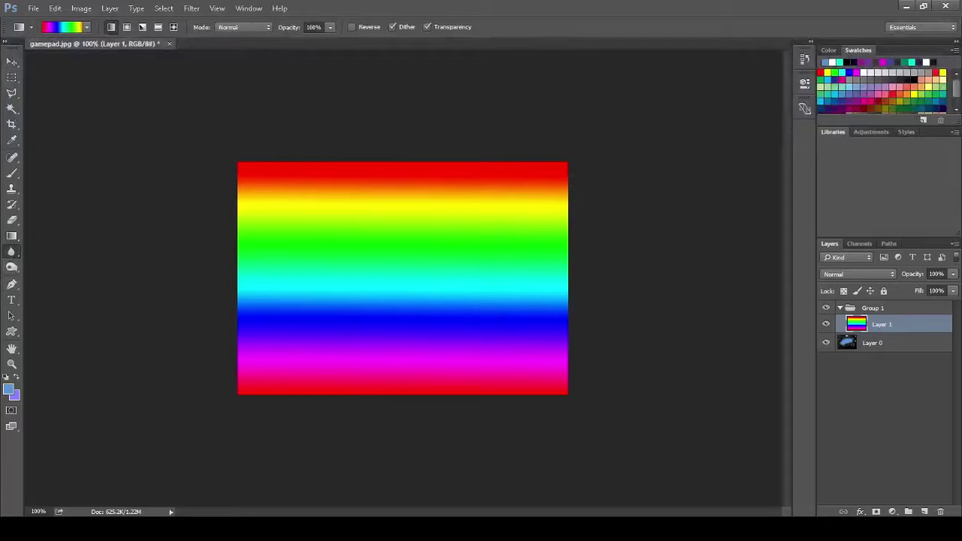
Step: Try out the Blur and Sharpen tools with an enlarged brush over the rainbow gradient, and bring up the Dodge tool
{"action": "left_click", "coordinate": [12, 253]}
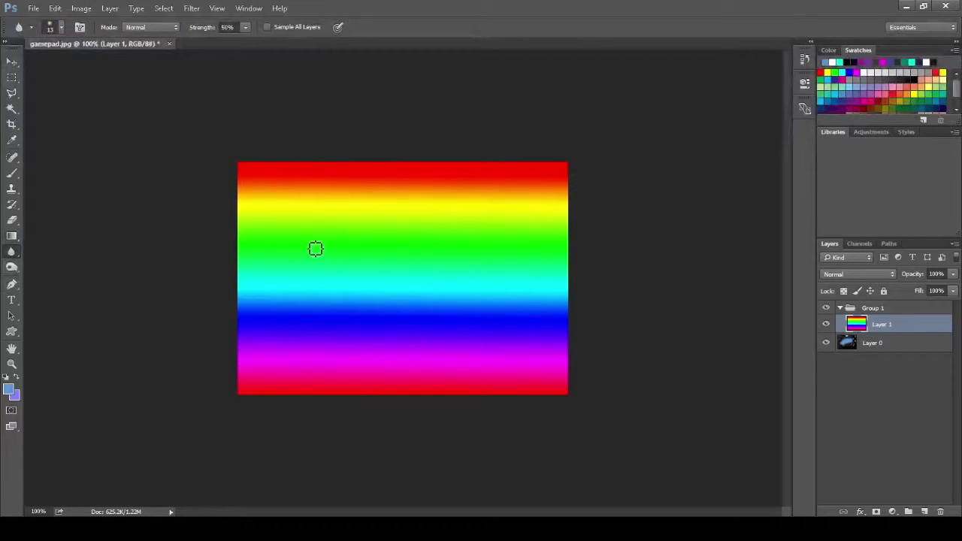
{"action": "key", "text": "bracketright"}
{"action": "key", "text": "bracketright"}
{"action": "key", "text": "bracketright"}
{"action": "key", "text": "bracketright"}
{"action": "key", "text": "bracketright"}
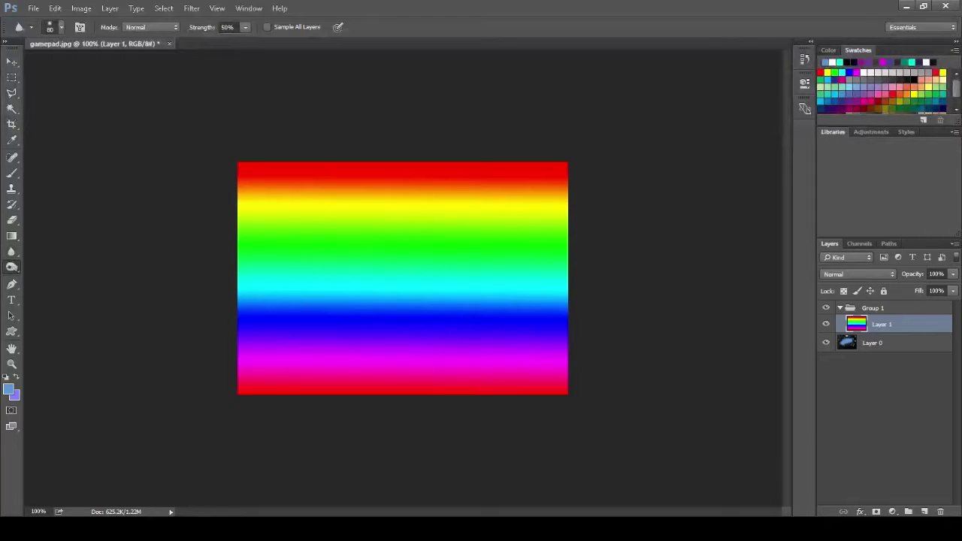
{"action": "left_click", "coordinate": [11, 267]}
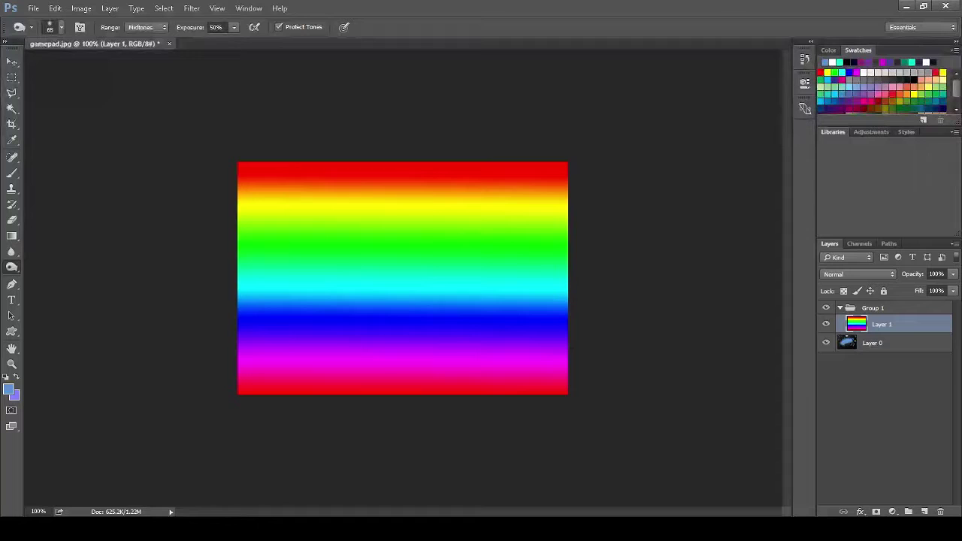
Step: Draw a straight two-point path with the Pen tool, rising diagonally from the cyan band to the yellow band
{"action": "left_click", "coordinate": [11, 284]}
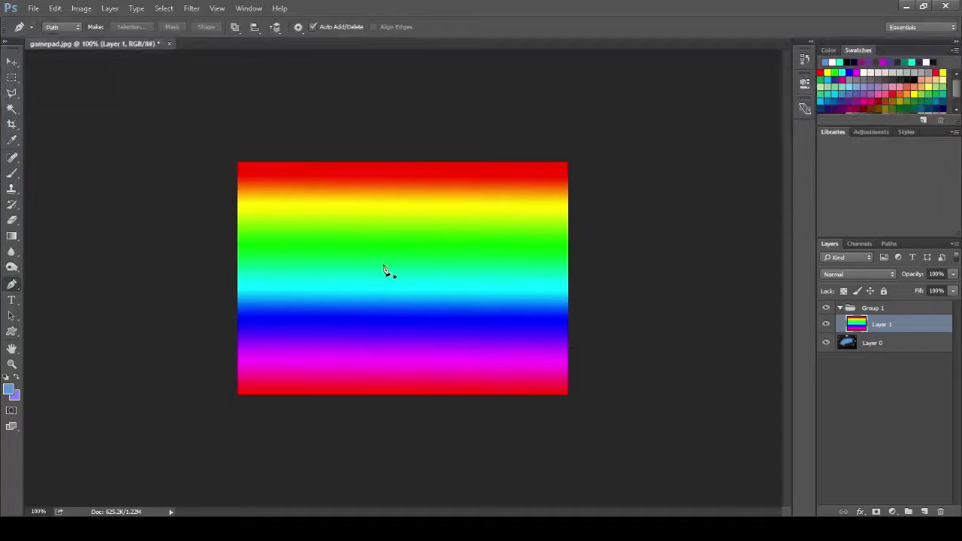
{"action": "left_click", "coordinate": [255, 279]}
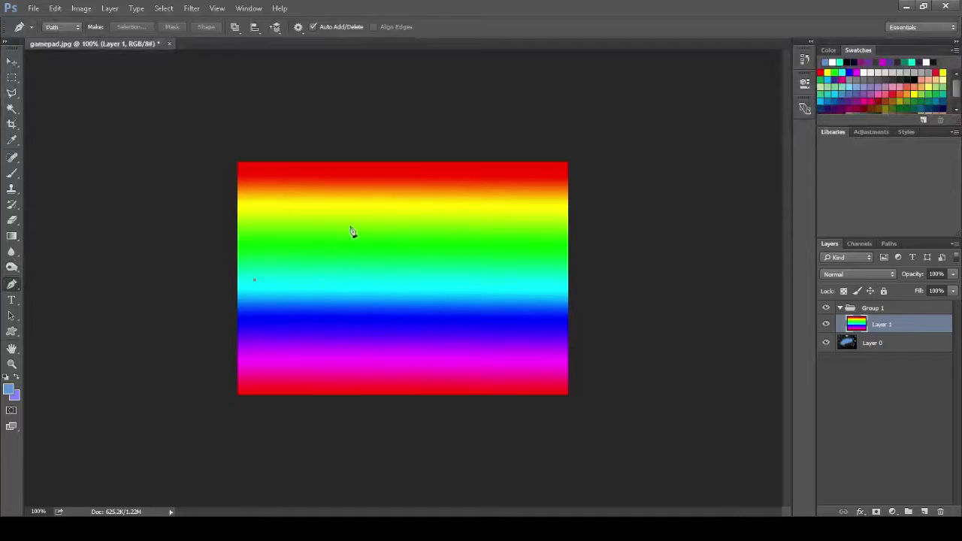
{"action": "left_click", "coordinate": [420, 199]}
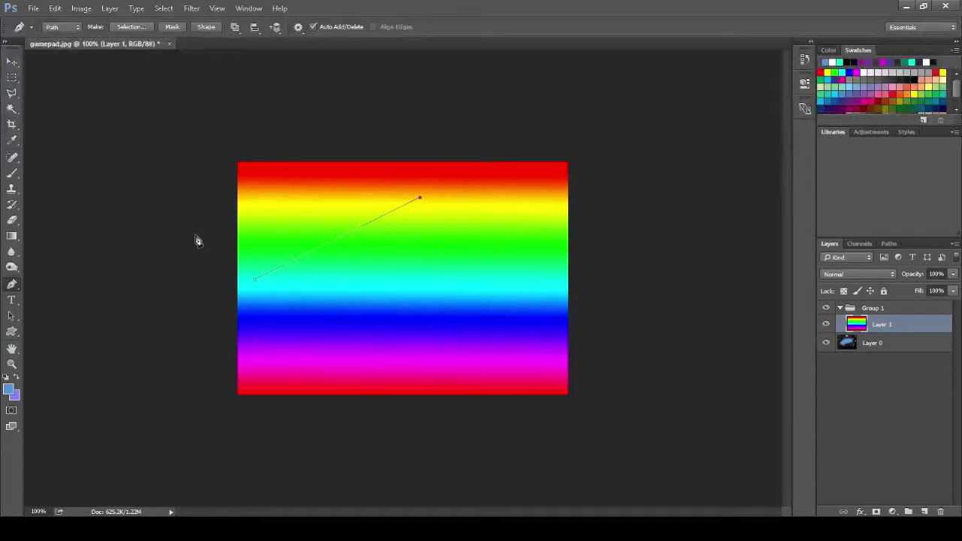
Step: Reduce the brush size and stroke the diagonal path with the brush in the blue foreground colour
{"action": "left_click", "coordinate": [12, 173]}
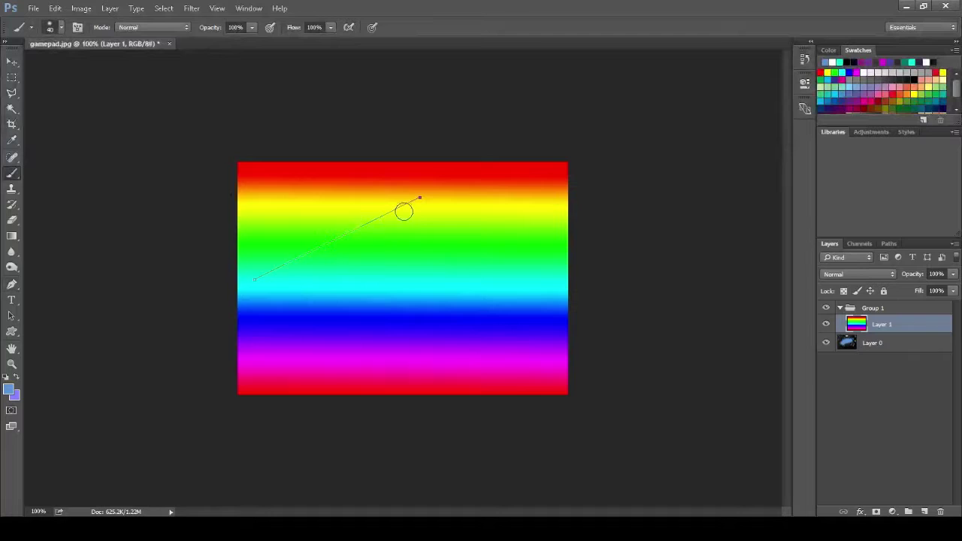
{"action": "key", "text": "bracketleft"}
{"action": "left_click", "coordinate": [14, 285]}
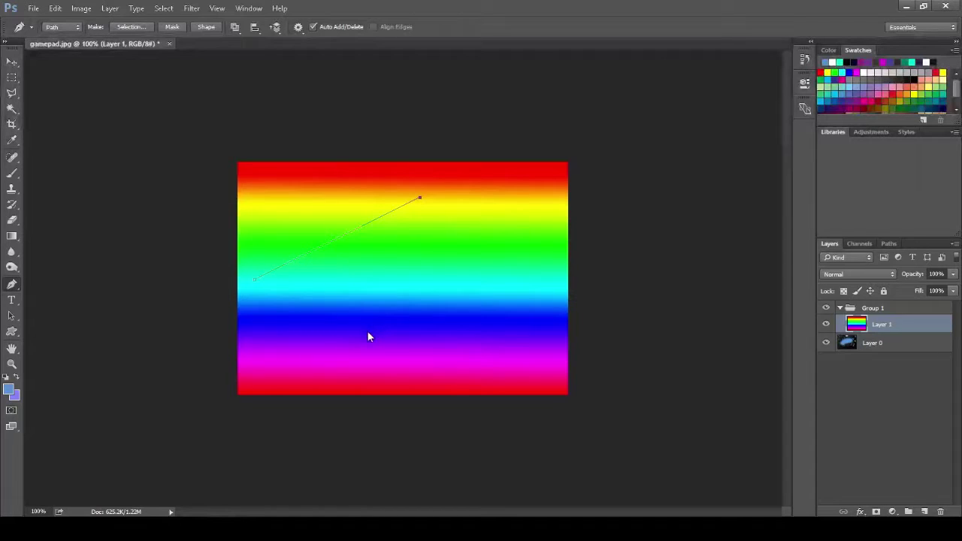
{"action": "key", "text": "i"}
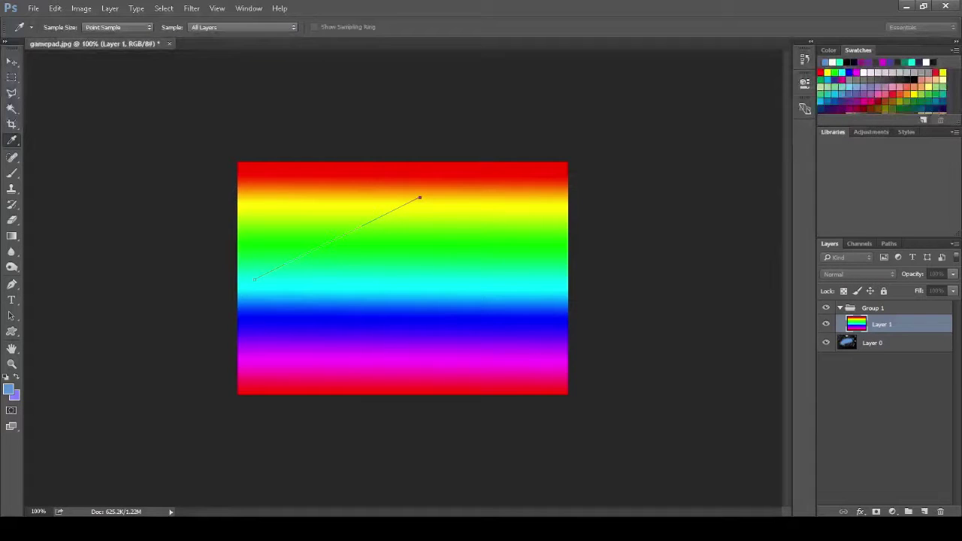
{"action": "key", "text": "p"}
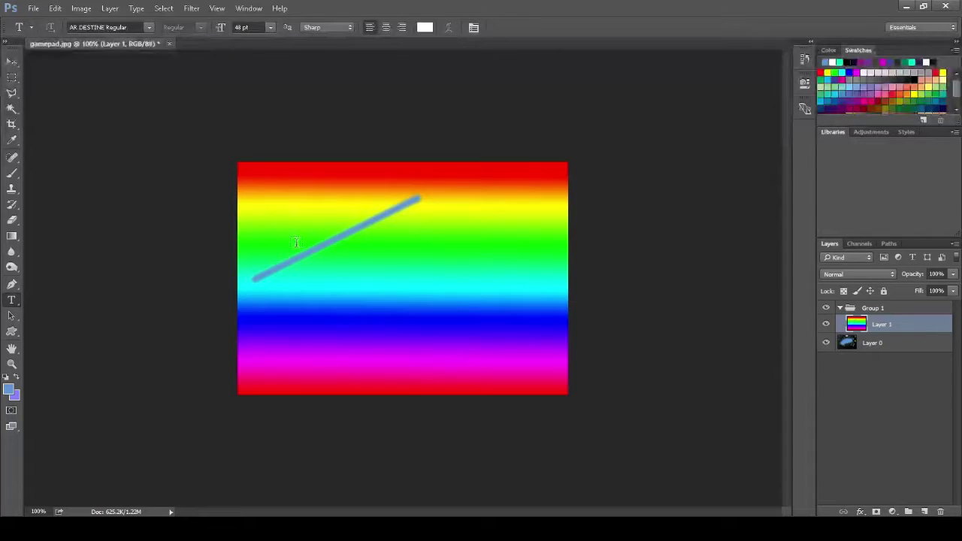
Step: Add the white 48 pt text "Hello" in AR DESTINE Regular above the blue diagonal line
{"action": "left_click", "coordinate": [282, 217]}
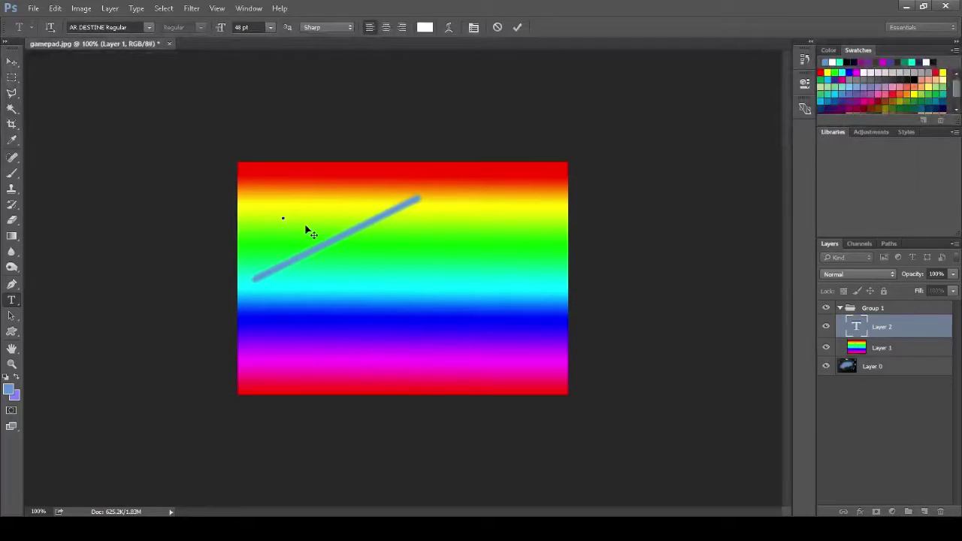
{"action": "type", "text": "Hello"}
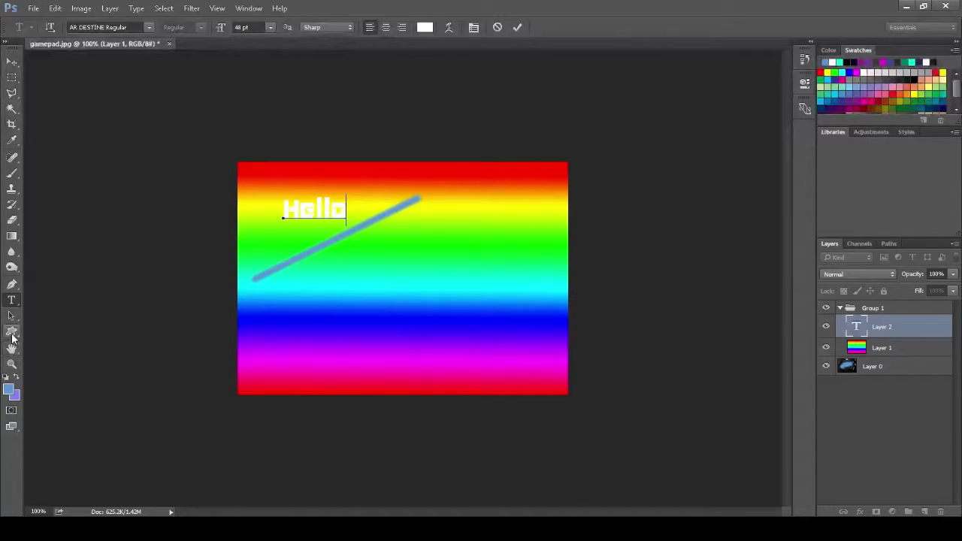
{"action": "left_click", "coordinate": [11, 364]}
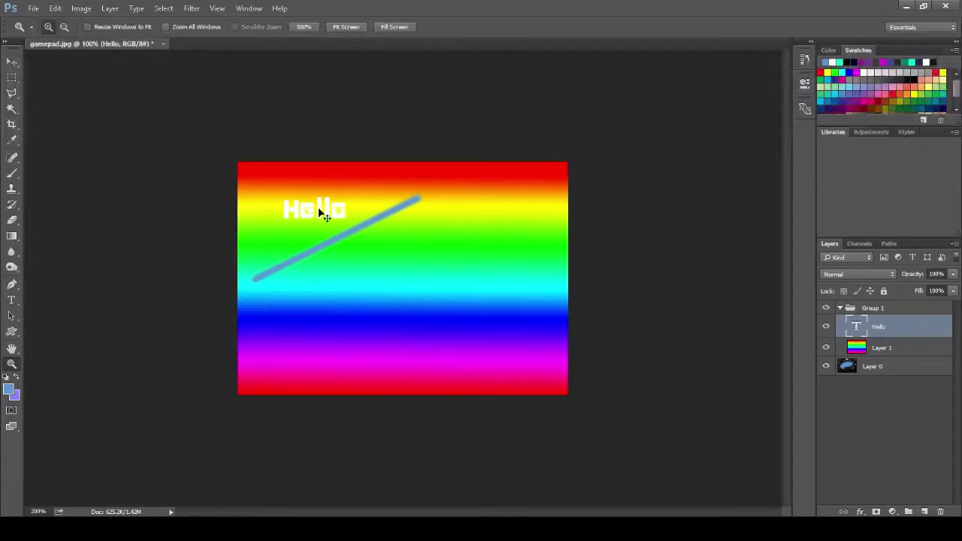
Step: Zoom in on the image and back out, and delete the "Hello" text layer
{"action": "key", "text": "ctrl+plus"}
{"action": "key", "text": "ctrl+minus"}
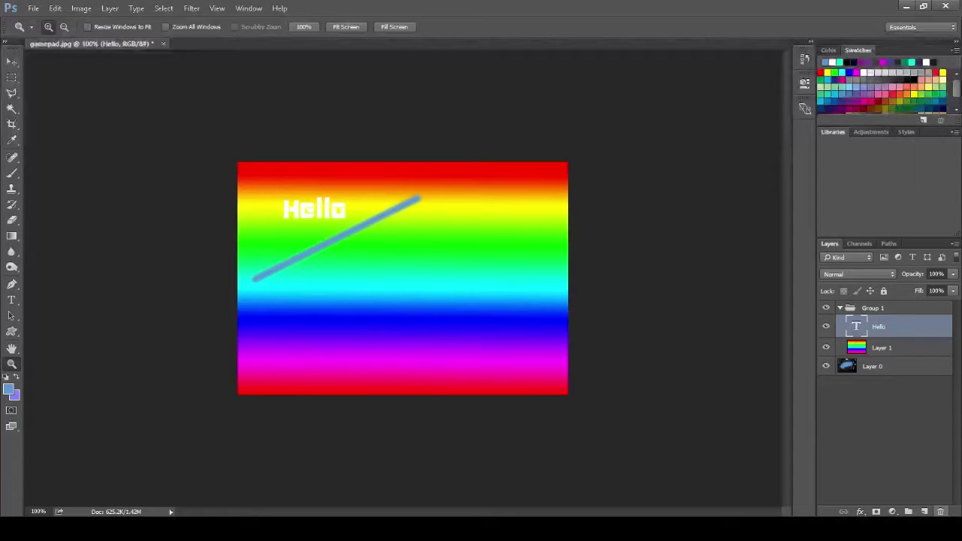
{"action": "key", "text": "Delete"}
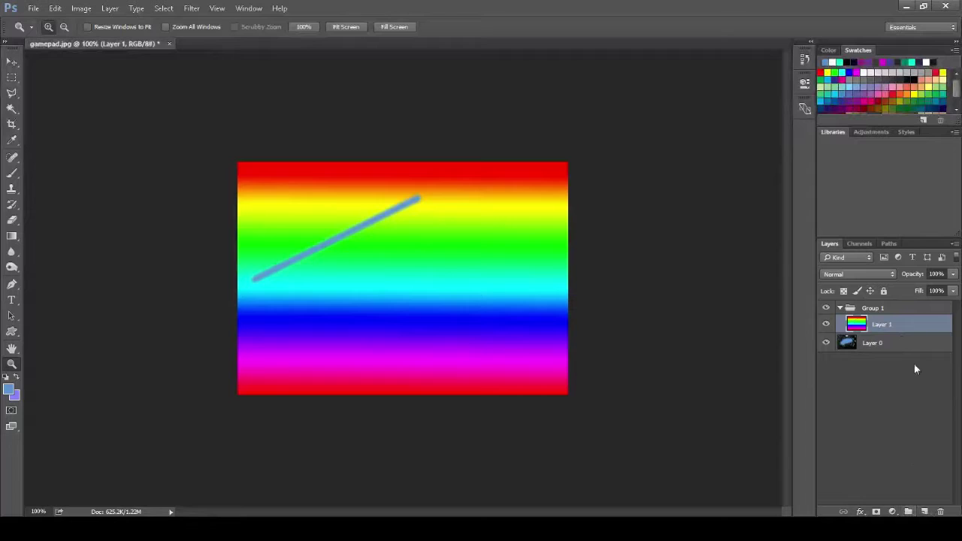
Step: Collapse and hide Group 1, and select the gamepad layer beneath it
{"action": "left_click", "coordinate": [841, 309]}
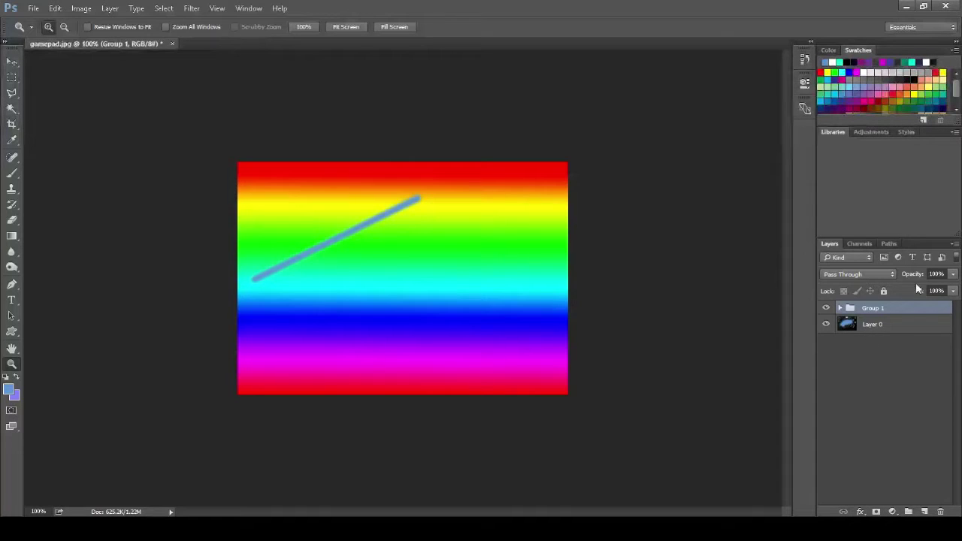
{"action": "left_click", "coordinate": [826, 308]}
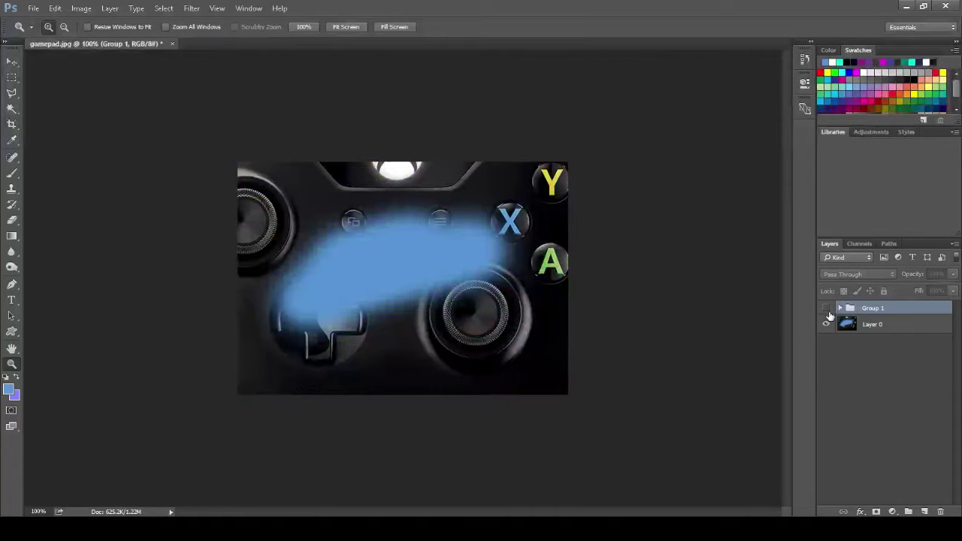
{"action": "left_click", "coordinate": [847, 325]}
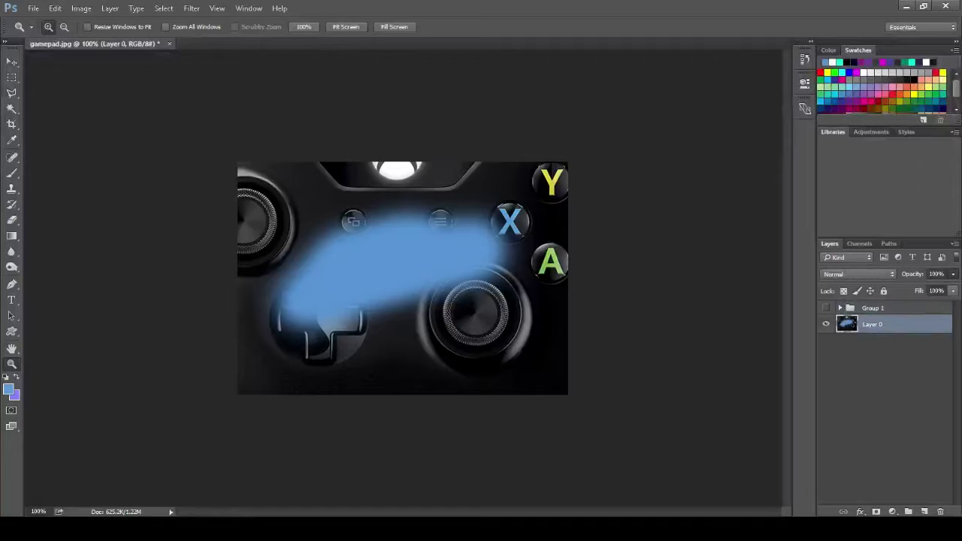
Step: Try lower opacity and fill values on the gamepad layer and return both to 100%
{"action": "left_click_drag", "start_coordinate": [912, 274], "coordinate": [901, 274]}
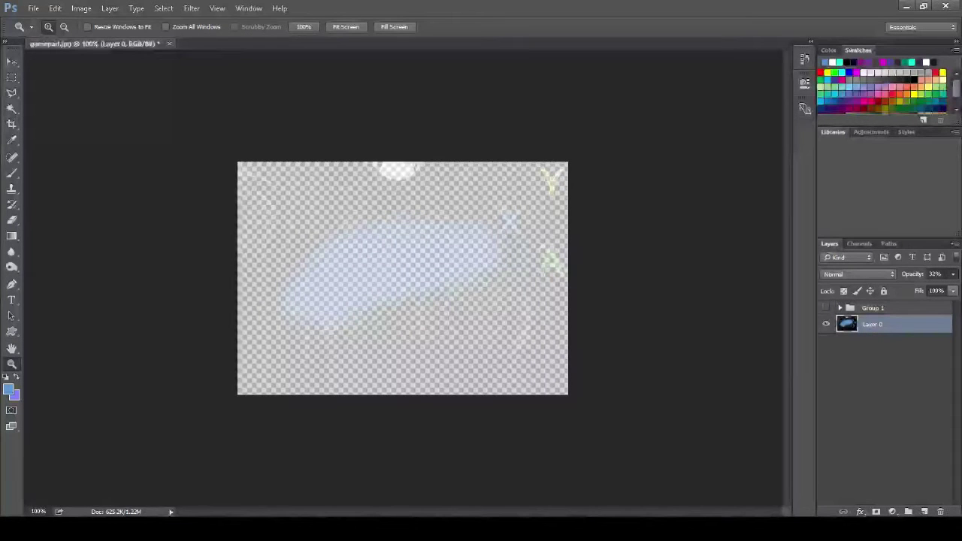
{"action": "mouse_move", "coordinate": [862, 274]}
{"action": "left_mouse_down"}
{"action": "mouse_move", "coordinate": [839, 274]}
{"action": "mouse_move", "coordinate": [893, 274]}
{"action": "mouse_move", "coordinate": [878, 274]}
{"action": "left_mouse_up"}
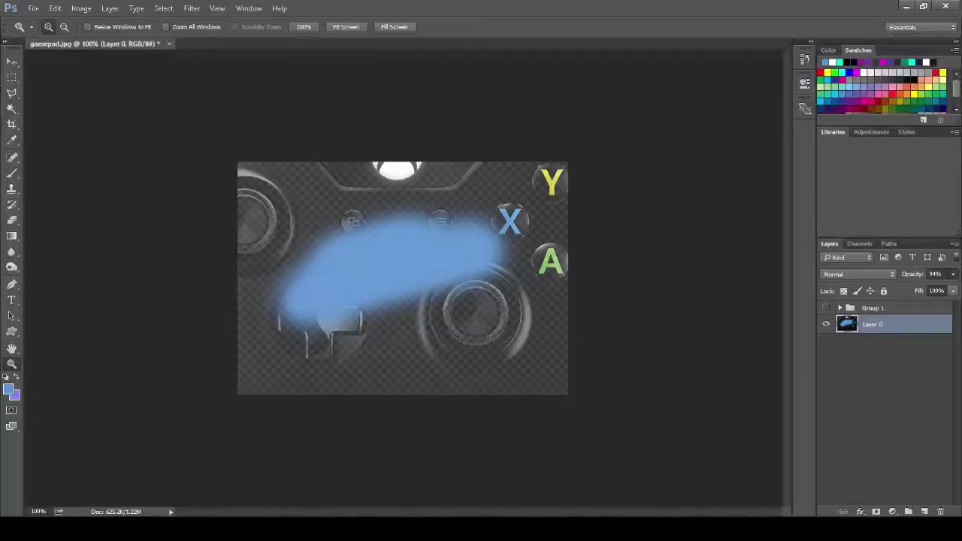
{"action": "left_click_drag", "start_coordinate": [905, 275], "coordinate": [921, 291]}
{"action": "left_click", "coordinate": [953, 275]}
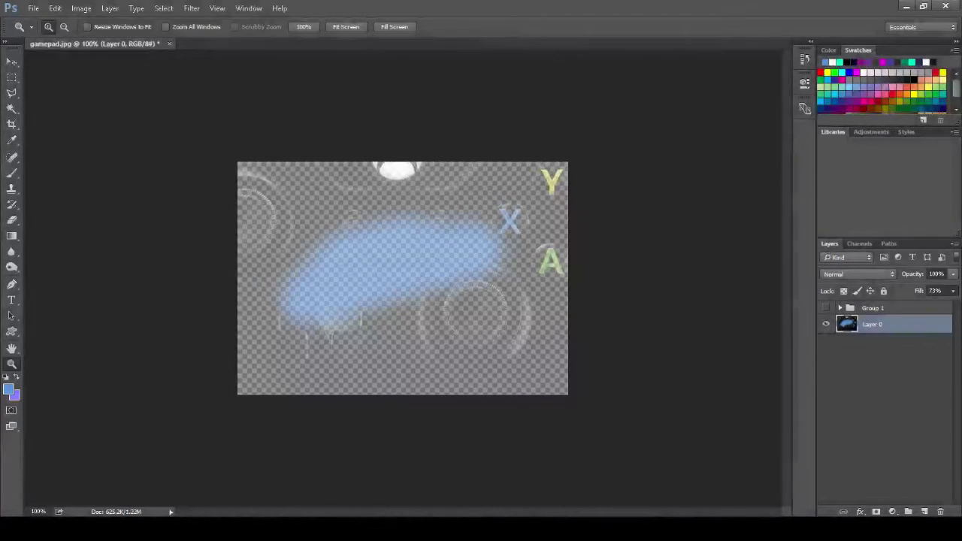
{"action": "left_click", "coordinate": [953, 292]}
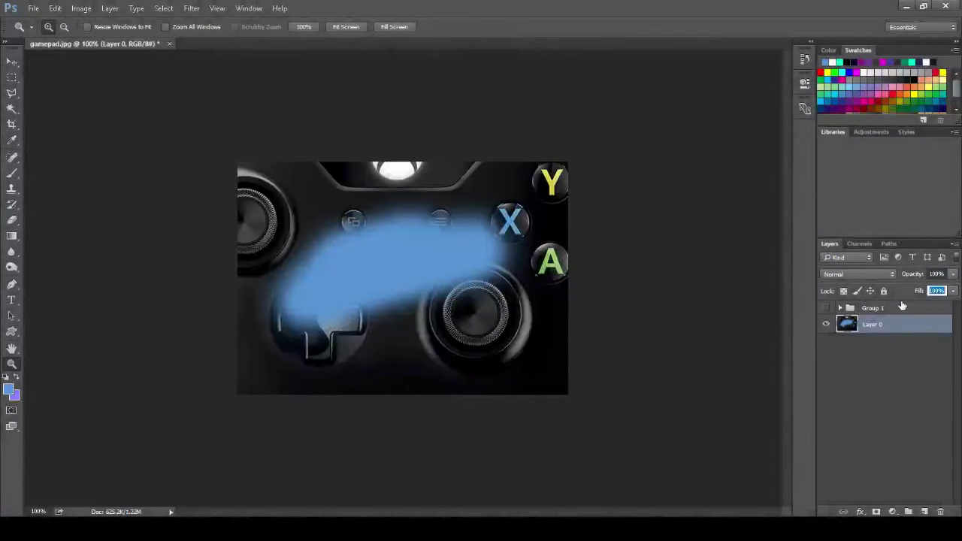
Step: Show and expand Group 1, and set the rainbow gradient layer's blend mode to Overlay
{"action": "left_click", "coordinate": [825, 308]}
{"action": "left_click", "coordinate": [839, 308]}
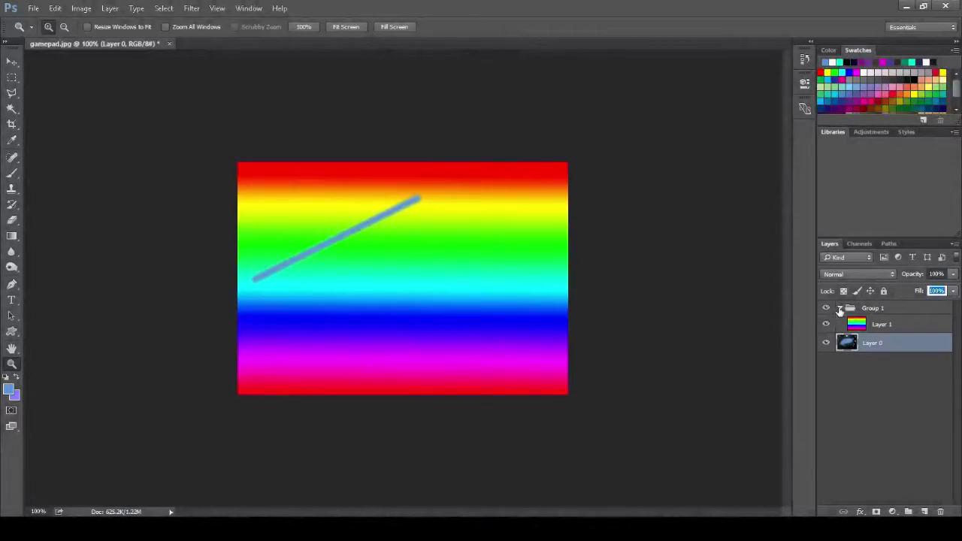
{"action": "left_click", "coordinate": [860, 324]}
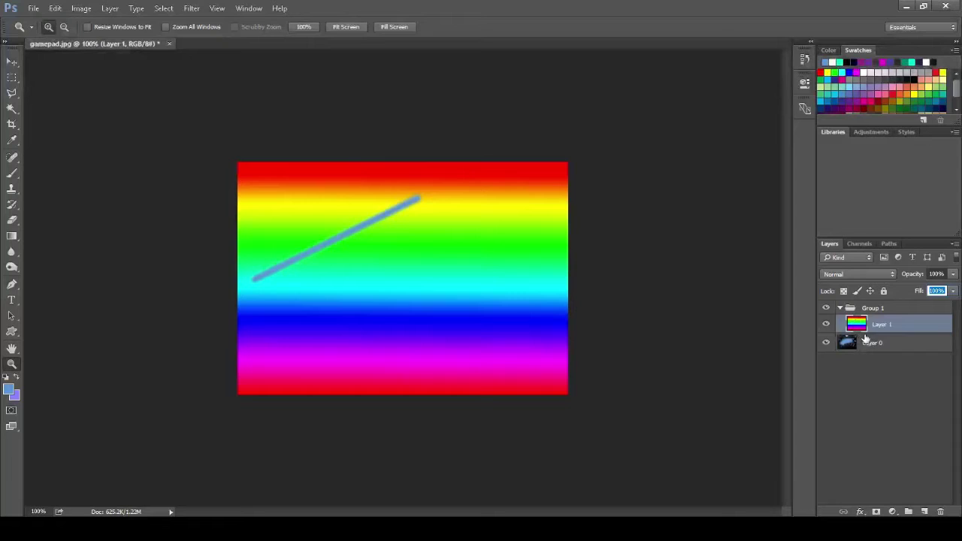
{"action": "left_click", "coordinate": [839, 276]}
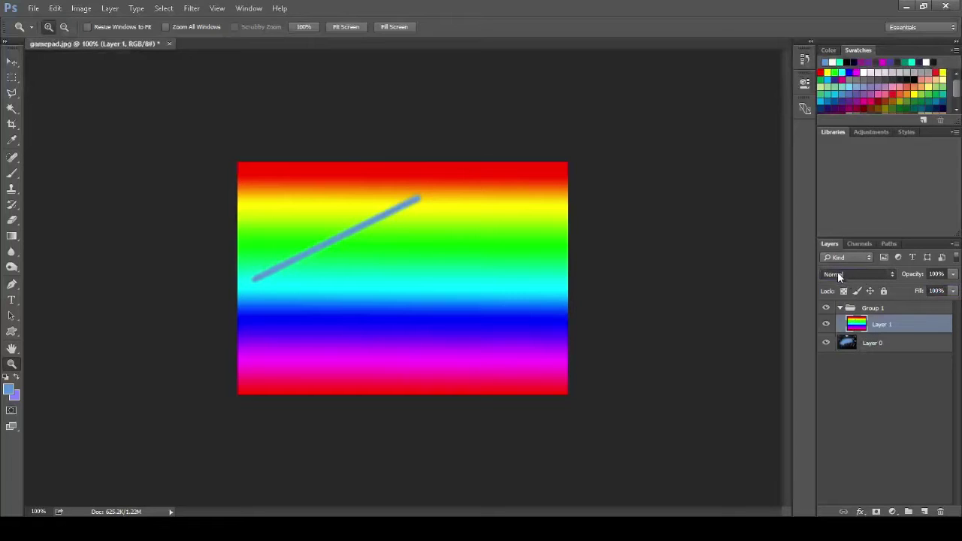
{"action": "key", "text": "Down"}
{"action": "left_click", "coordinate": [844, 395]}
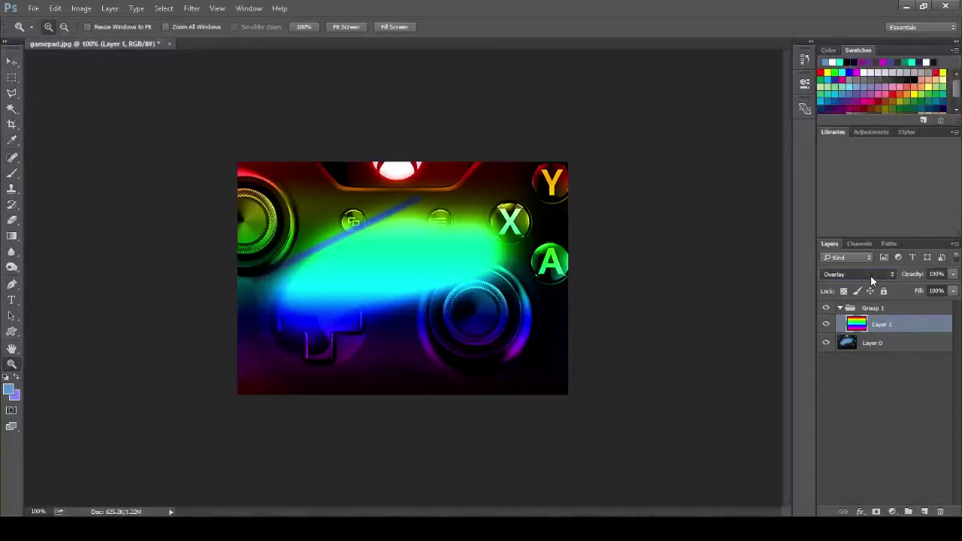
Step: Cycle the rainbow layer through the blend modes from Soft Light to Subtract and back to Overlay
{"action": "key", "text": "shift+plus"}
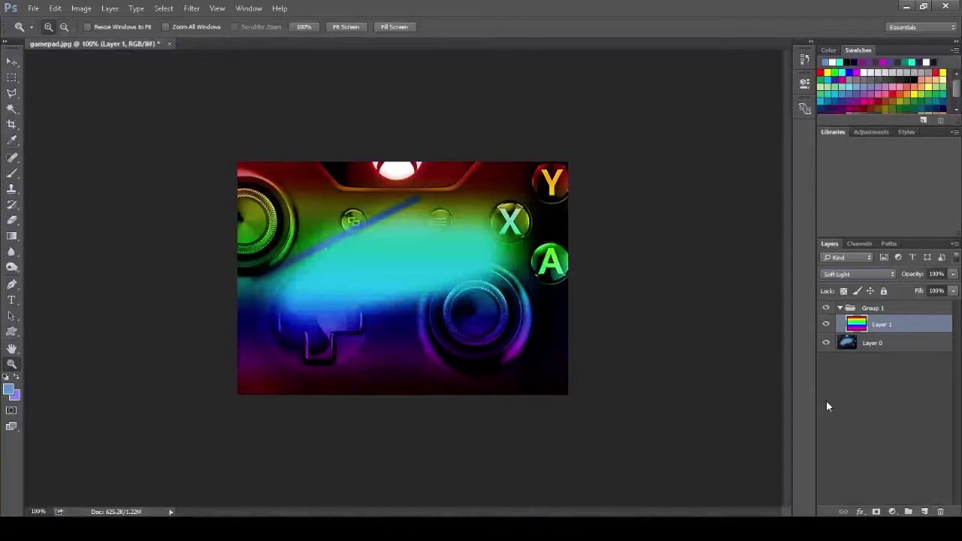
{"action": "key", "text": "shift+plus"}
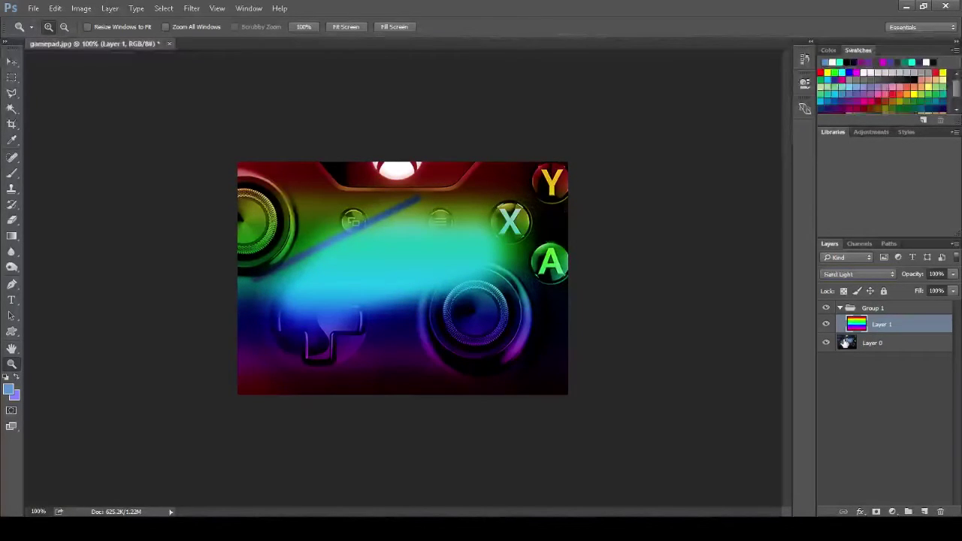
{"action": "key", "text": "shift+plus"}
{"action": "key", "text": "shift+plus"}
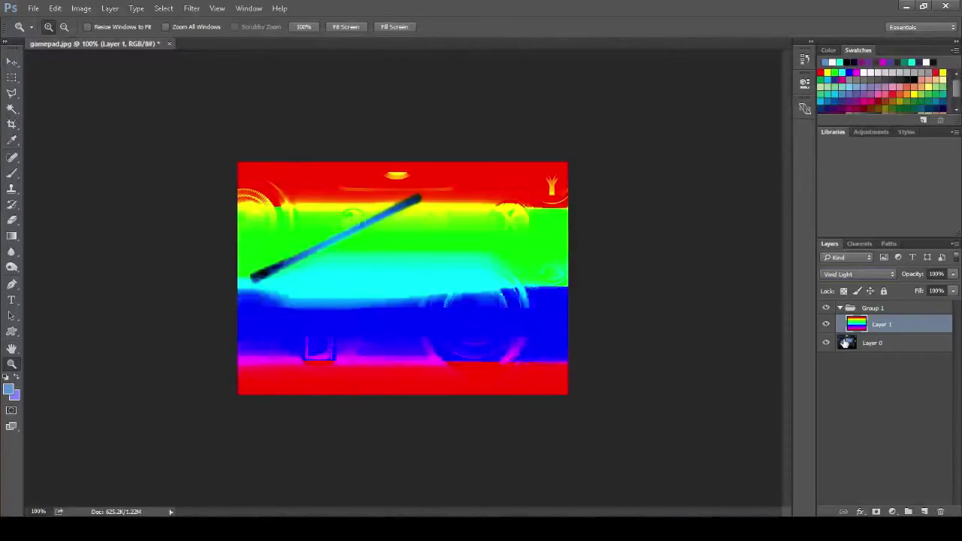
{"action": "key", "text": "shift+plus"}
{"action": "key", "text": "shift+plus"}
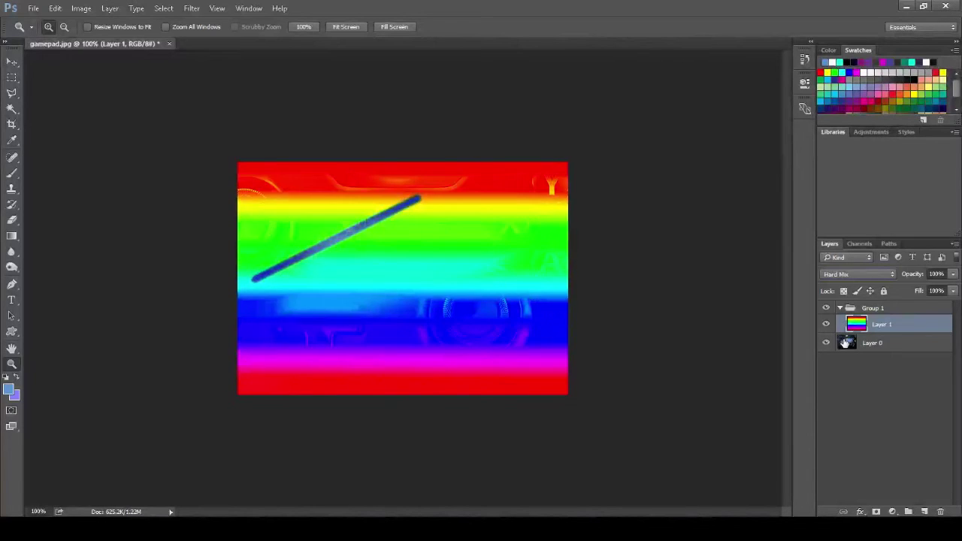
{"action": "key", "text": "shift+plus"}
{"action": "key", "text": "shift+plus"}
{"action": "key", "text": "shift+plus"}
{"action": "key", "text": "shift+plus"}
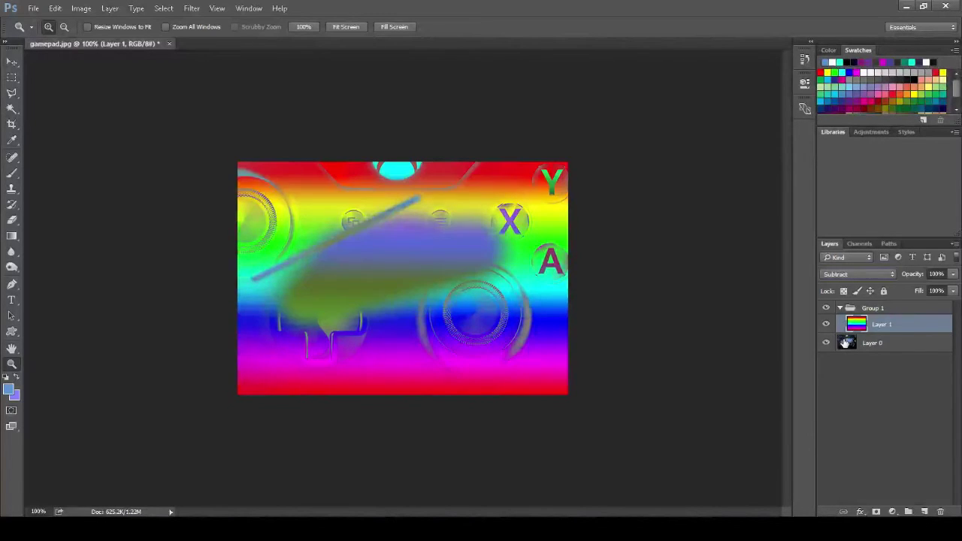
{"action": "key", "text": "shift+minus"}
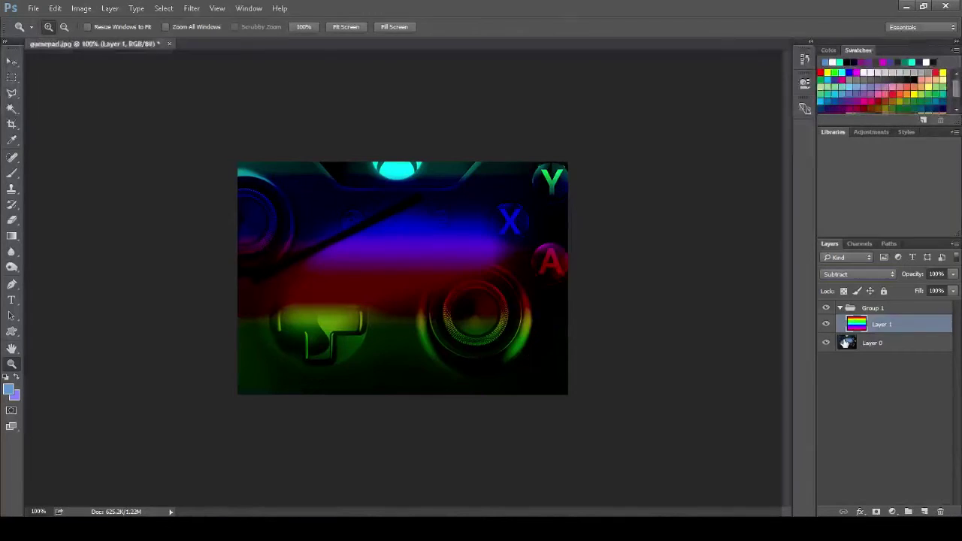
{"action": "key", "text": "shift+minus"}
{"action": "key", "text": "shift+minus"}
{"action": "key", "text": "shift+minus"}
{"action": "key", "text": "shift+minus"}
{"action": "key", "text": "shift+minus"}
{"action": "key", "text": "shift+minus"}
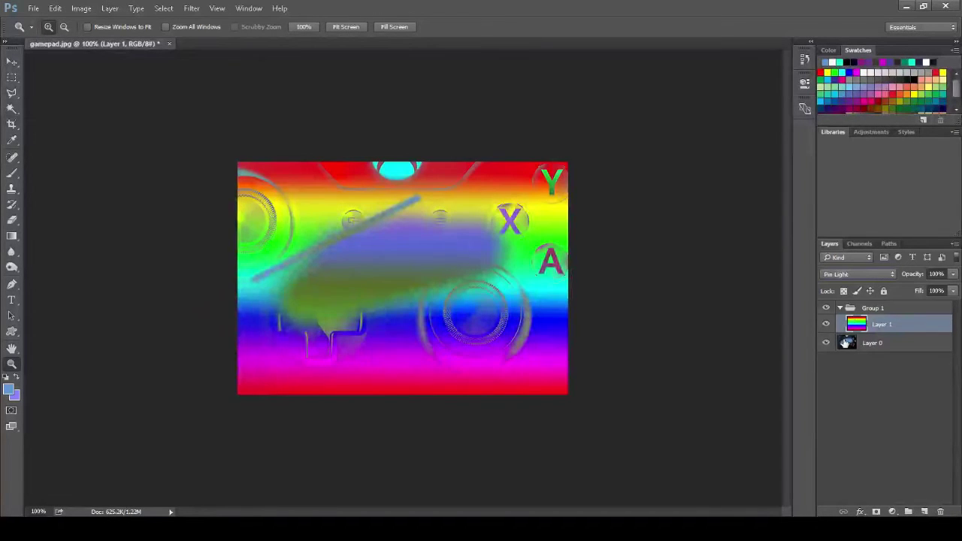
{"action": "key", "text": "shift+minus"}
{"action": "key", "text": "shift+minus"}
{"action": "key", "text": "shift+minus"}
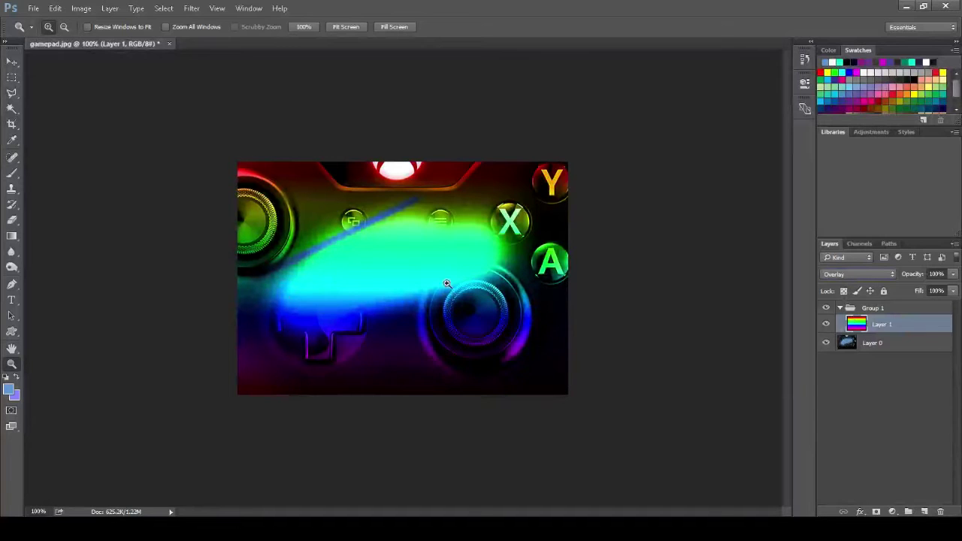
Step: Look through the document's channels and paths, and return to the layer list
{"action": "left_click", "coordinate": [859, 243]}
{"action": "left_click", "coordinate": [887, 243]}
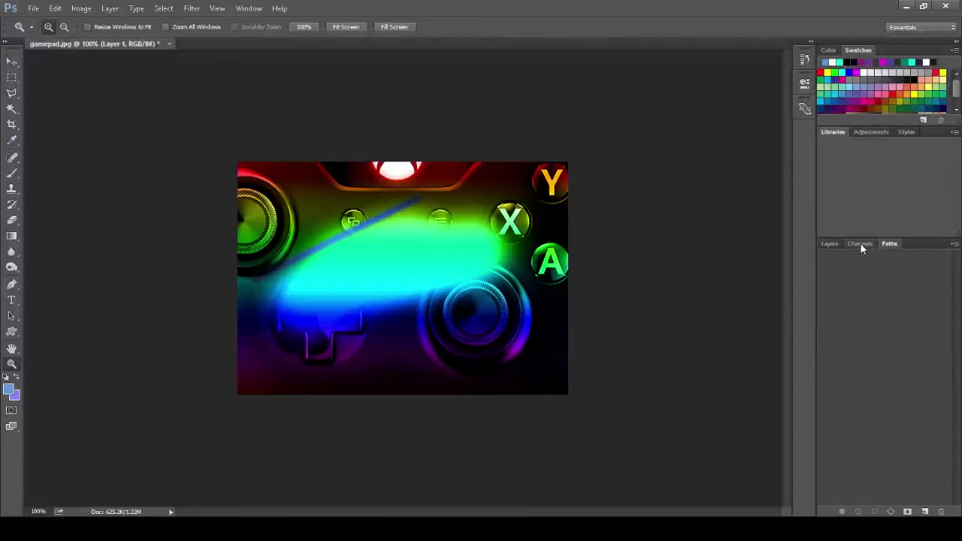
{"action": "left_click", "coordinate": [860, 243]}
{"action": "left_click", "coordinate": [828, 243]}
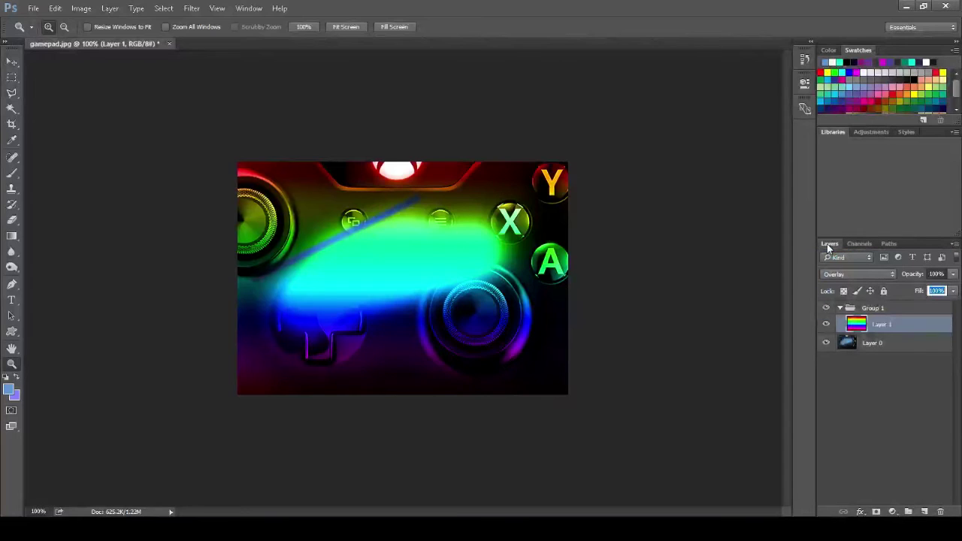
Step: Add a Brightness/Contrast adjustment layer above the rainbow gradient layer inside Group 1
{"action": "left_click", "coordinate": [861, 133]}
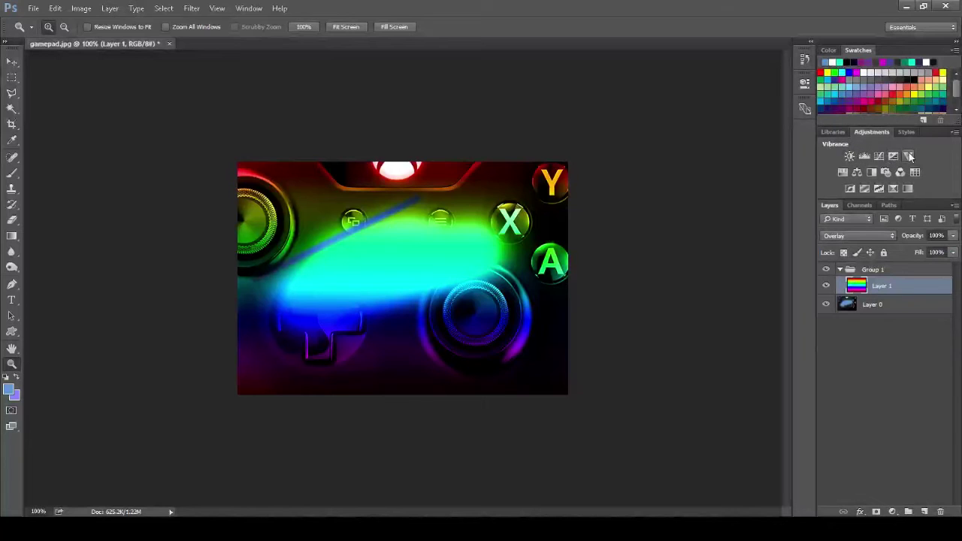
{"action": "left_click", "coordinate": [850, 157]}
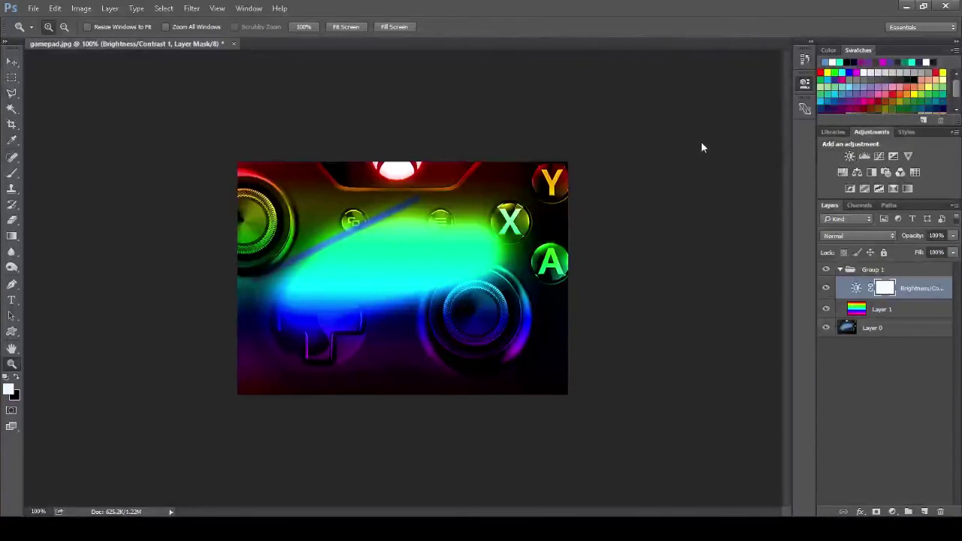